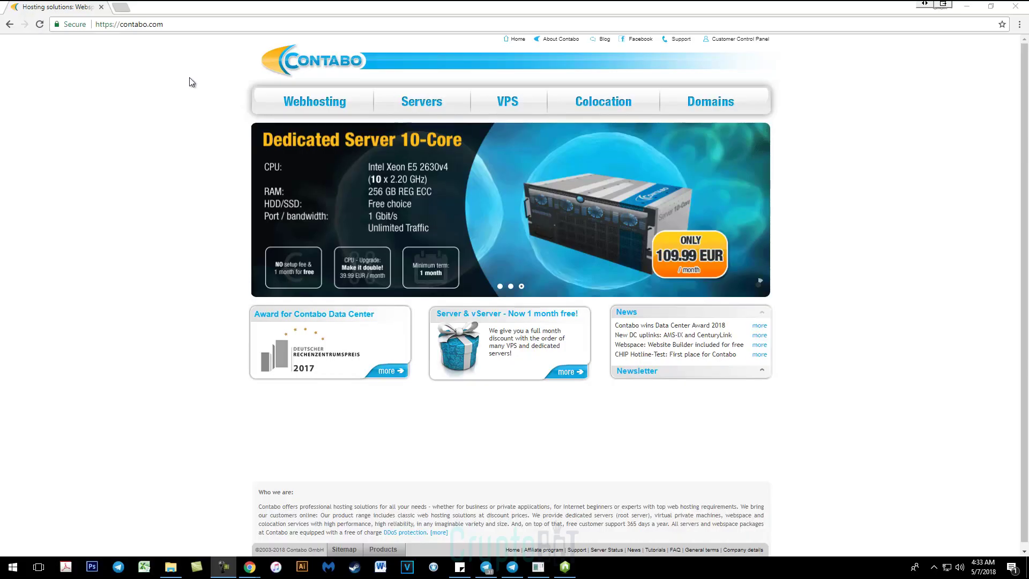
# Go to contabo.com's VPS plans and start ordering the VPS M SSD plan.
pyautogui.click(179, 27)
pyautogui.moveTo(200, 24); pyautogui.dragTo(73, 20)
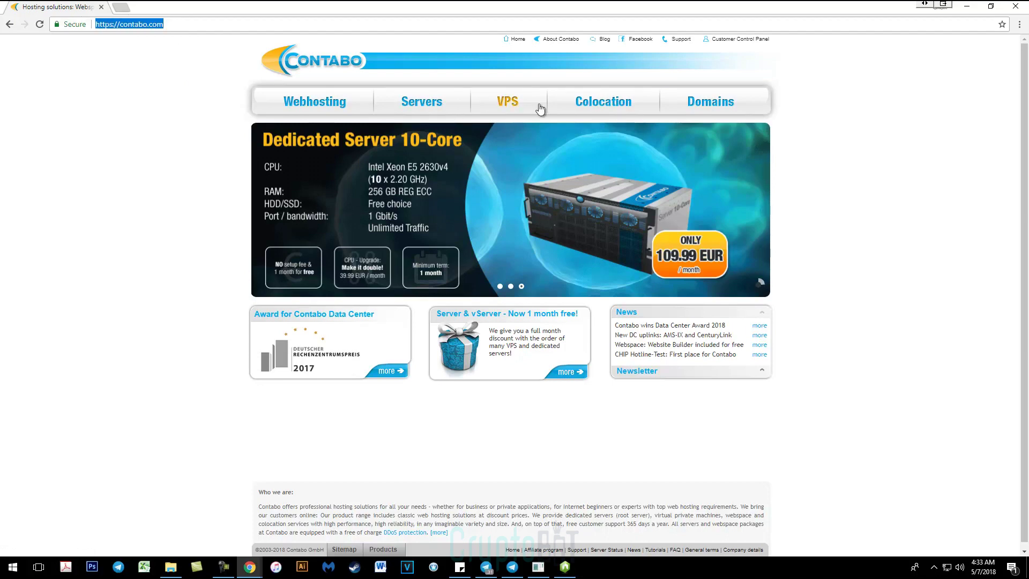
pyautogui.click(507, 102)
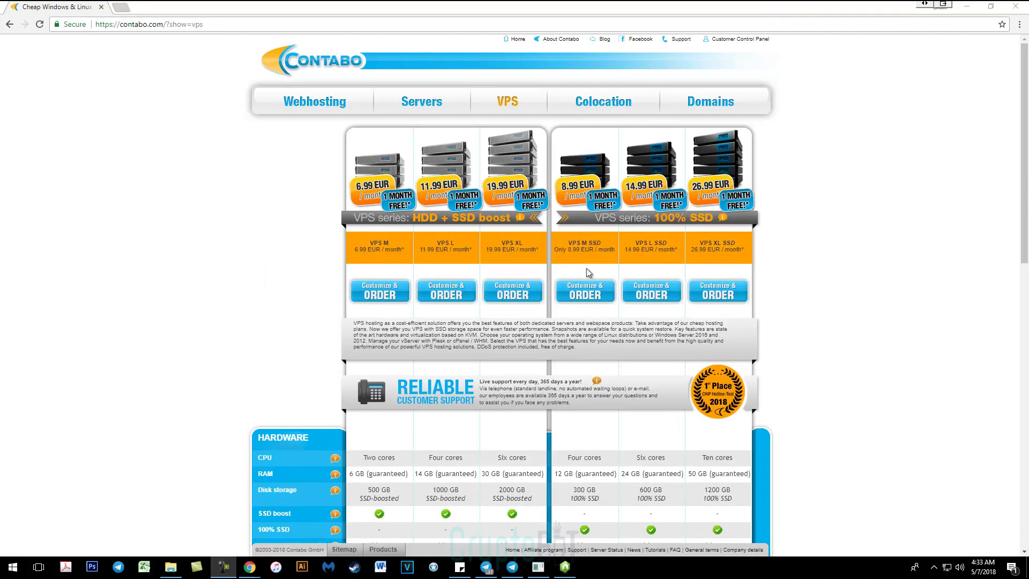
pyautogui.click(589, 297)
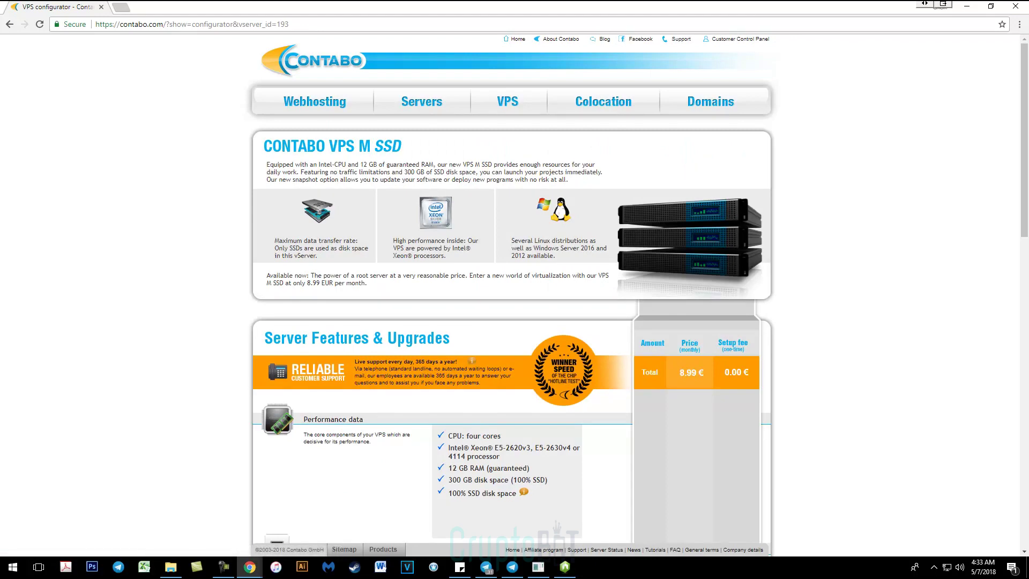
# Review the VPS M SSD processor, traffic and port specifications.
pyautogui.scroll(-1, 948, 316)
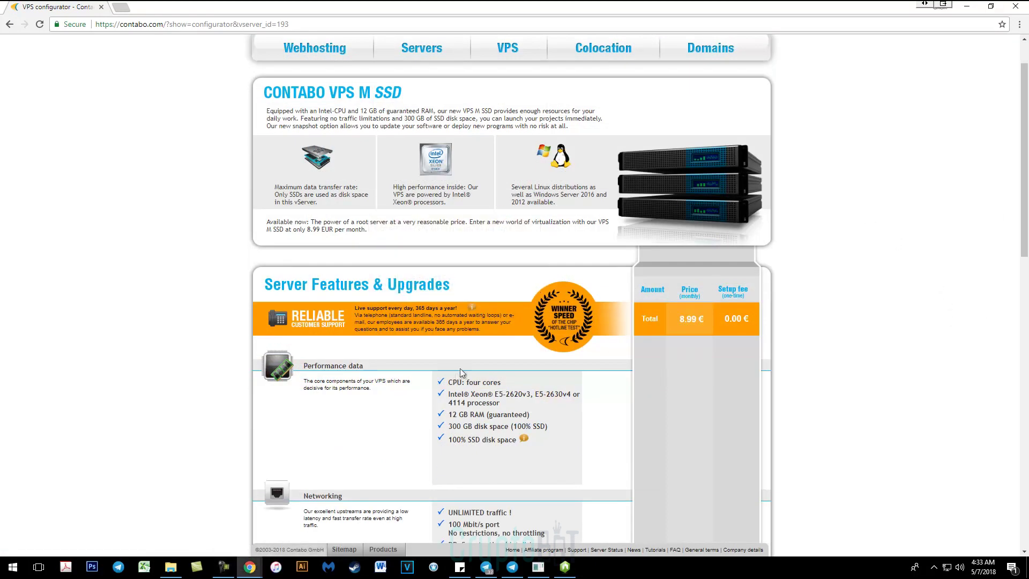
pyautogui.moveTo(459, 380); pyautogui.dragTo(491, 440)
pyautogui.scroll(-5, 491, 439)
pyautogui.moveTo(467, 264)
pyautogui.mouseDown()
pyautogui.moveTo(463, 250)
pyautogui.moveTo(448, 245)
pyautogui.moveTo(479, 247)
pyautogui.moveTo(453, 276)
pyautogui.mouseUp()
pyautogui.click(496, 315)
pyautogui.scroll(-1, 473, 300)
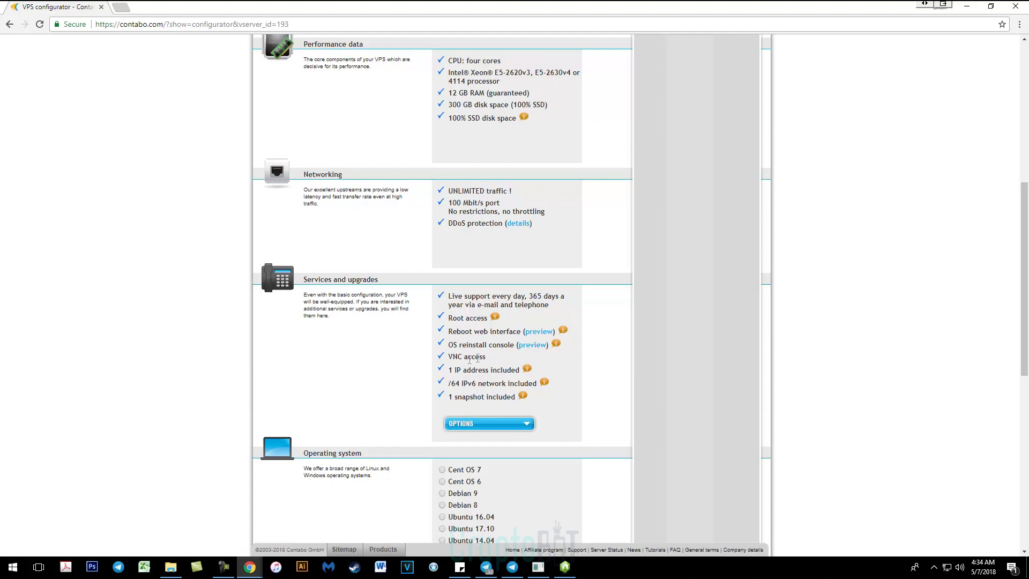
pyautogui.scroll(-4, 480, 382)
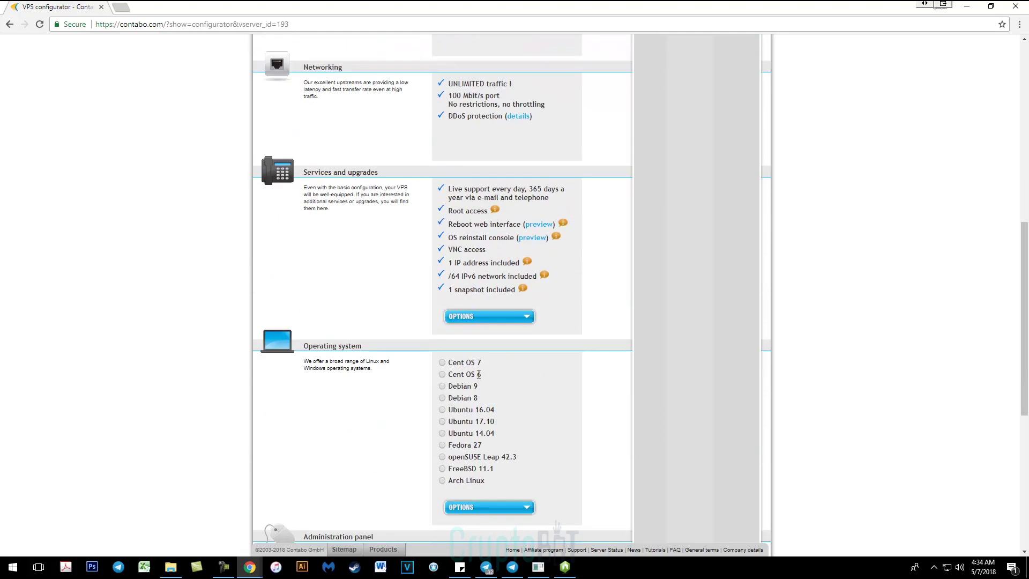
# Add Windows Server 2016 Datacenter (64 bit) as the operating system and proceed to the order form.
pyautogui.click(484, 401)
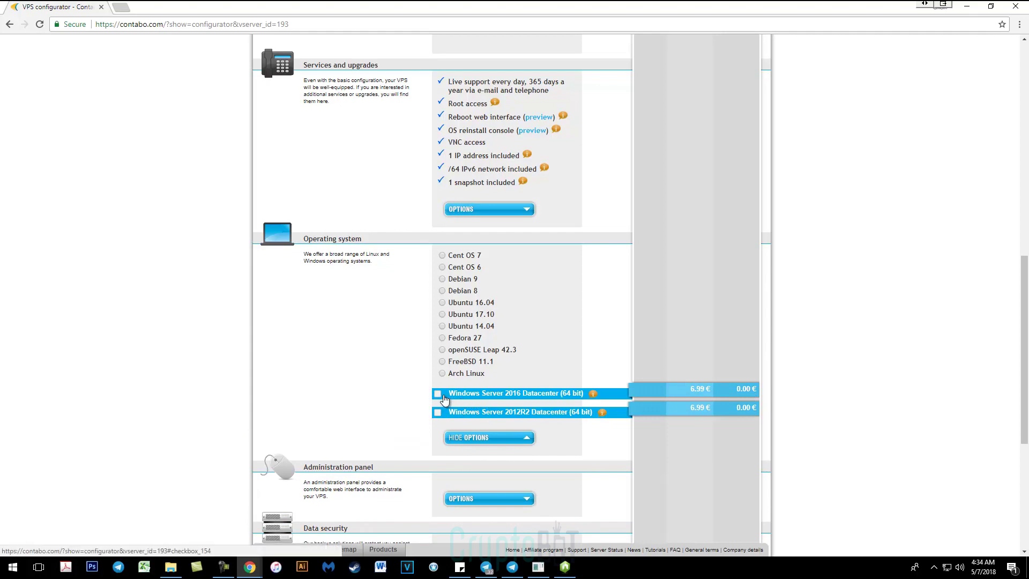
pyautogui.click(438, 394)
pyautogui.scroll(-3, 396, 343)
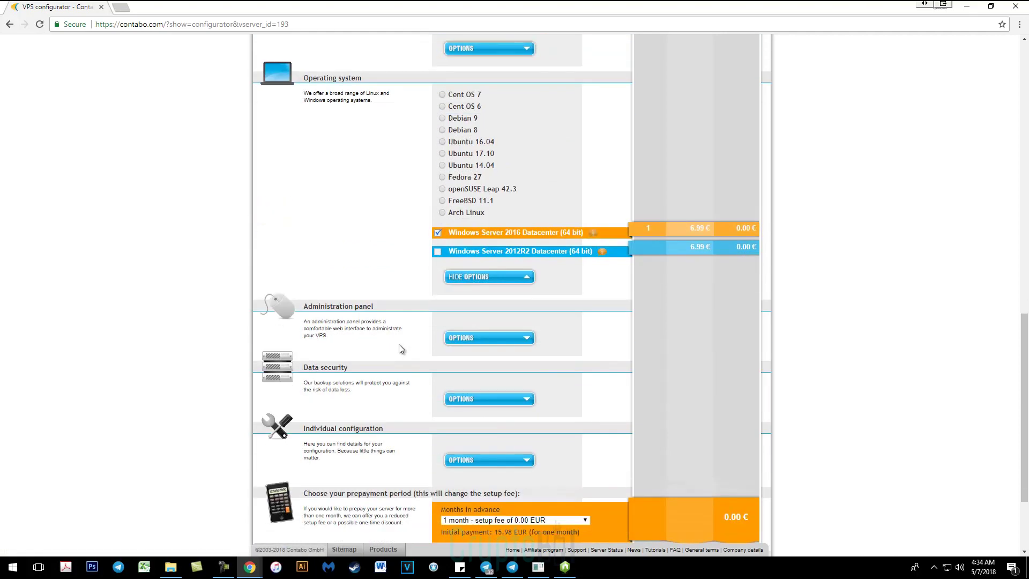
pyautogui.hotkey('alt', 'Tab')
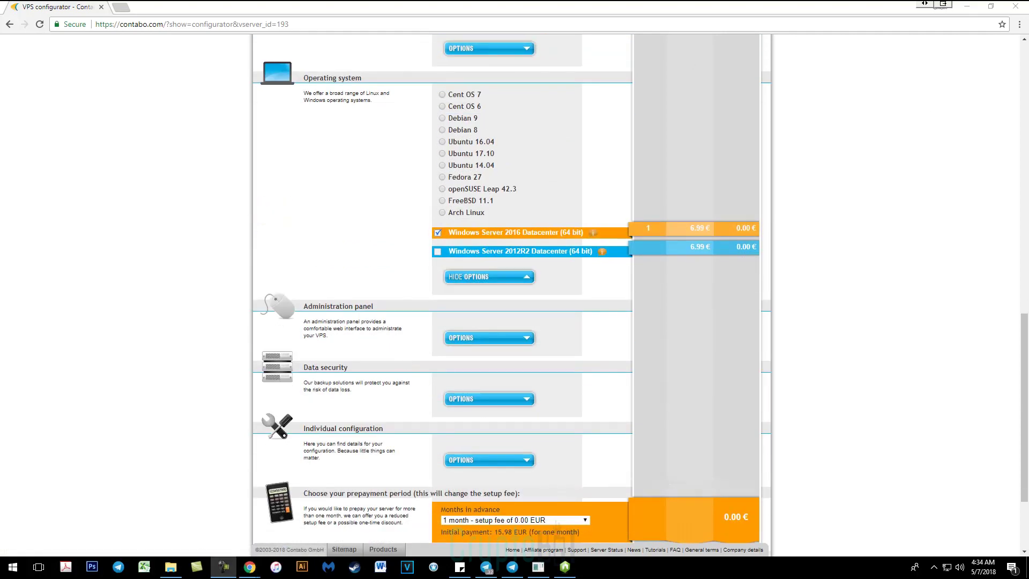
pyautogui.scroll(-3, 930, 228)
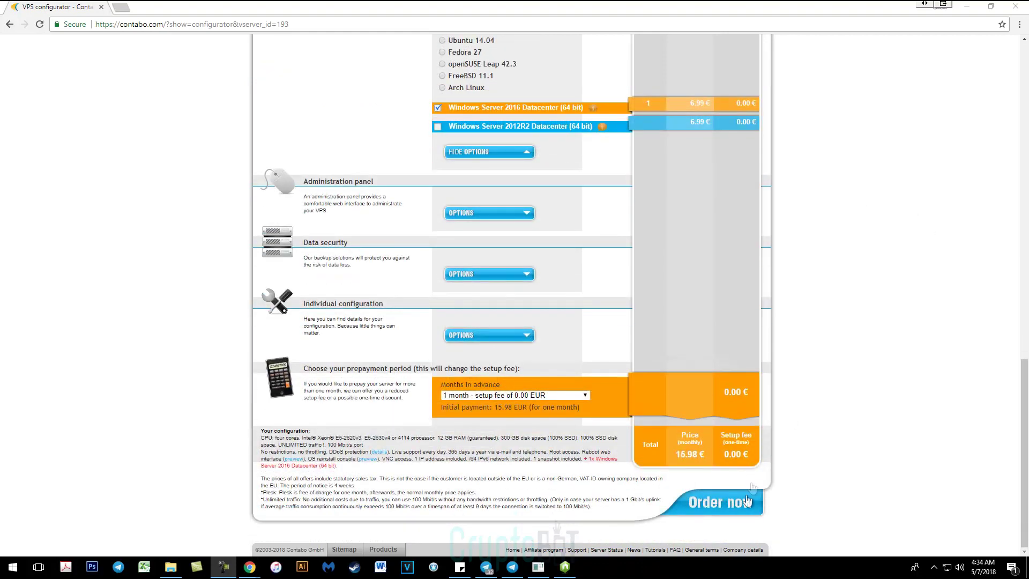
pyautogui.click(733, 509)
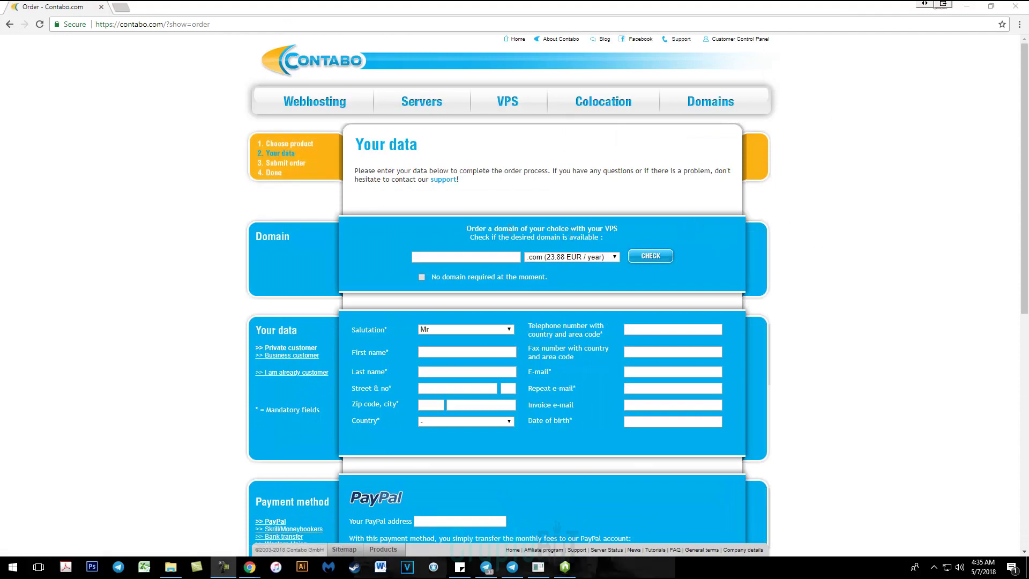
pyautogui.click(471, 329)
pyautogui.click(852, 438)
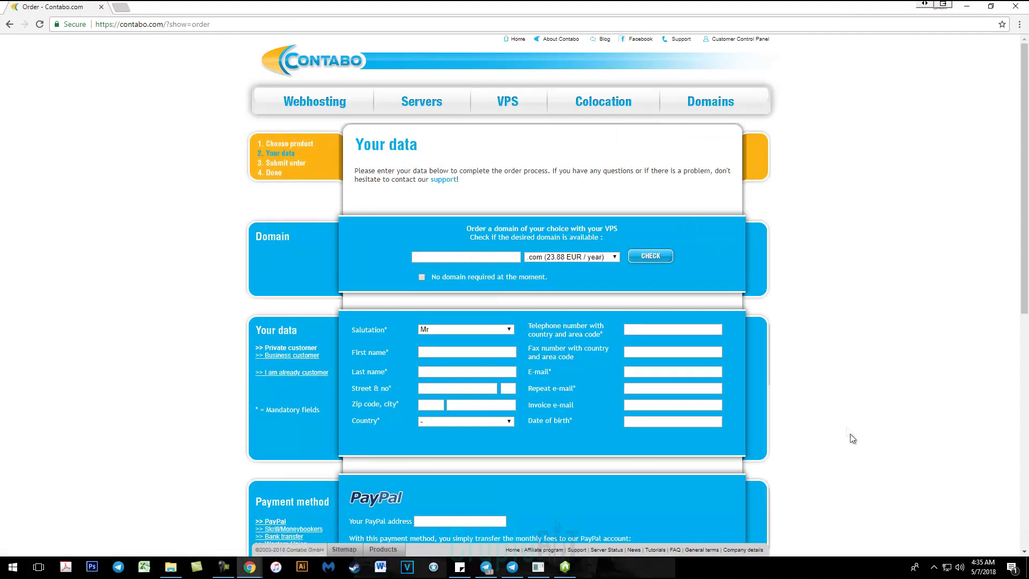
pyautogui.scroll(-2, 514, 370)
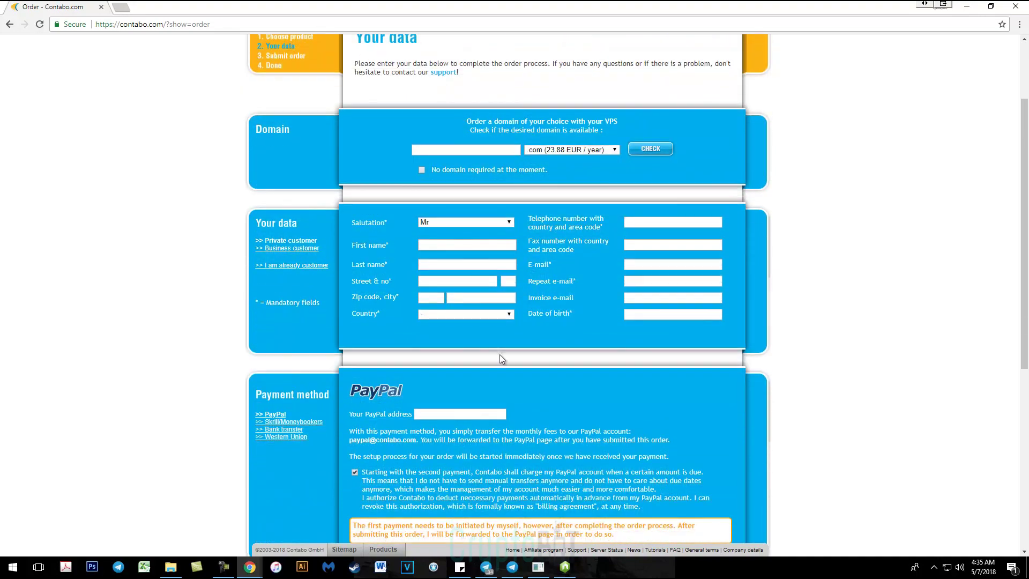
pyautogui.scroll(-4, 720, 397)
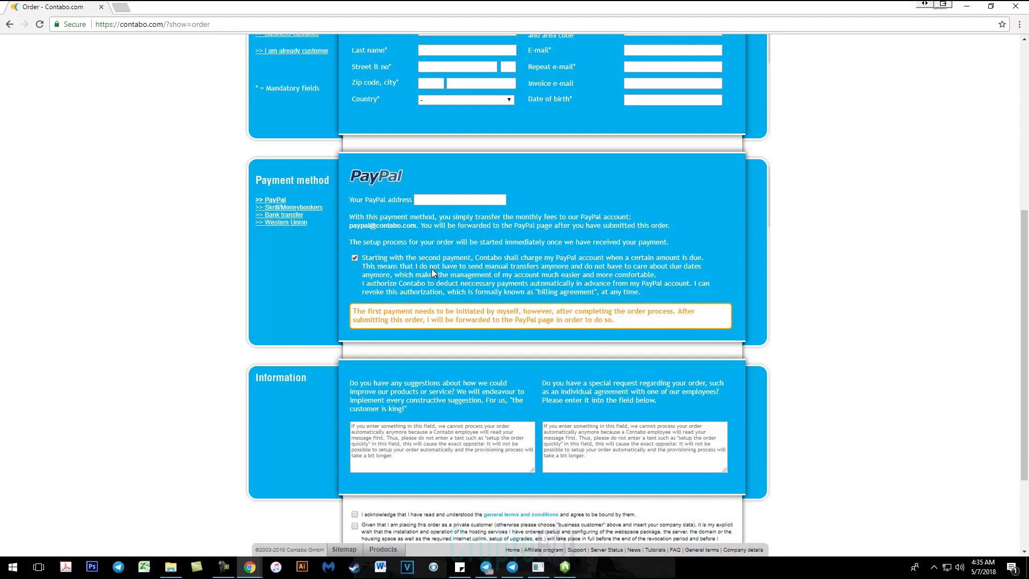
pyautogui.scroll(-3, 433, 273)
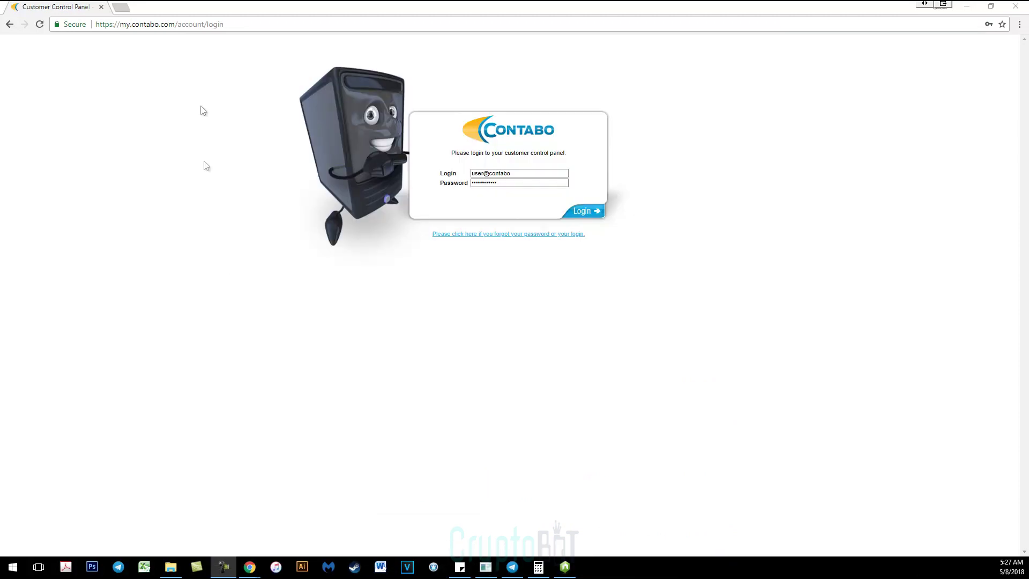
pyautogui.click(270, 25)
pyautogui.click(270, 25)
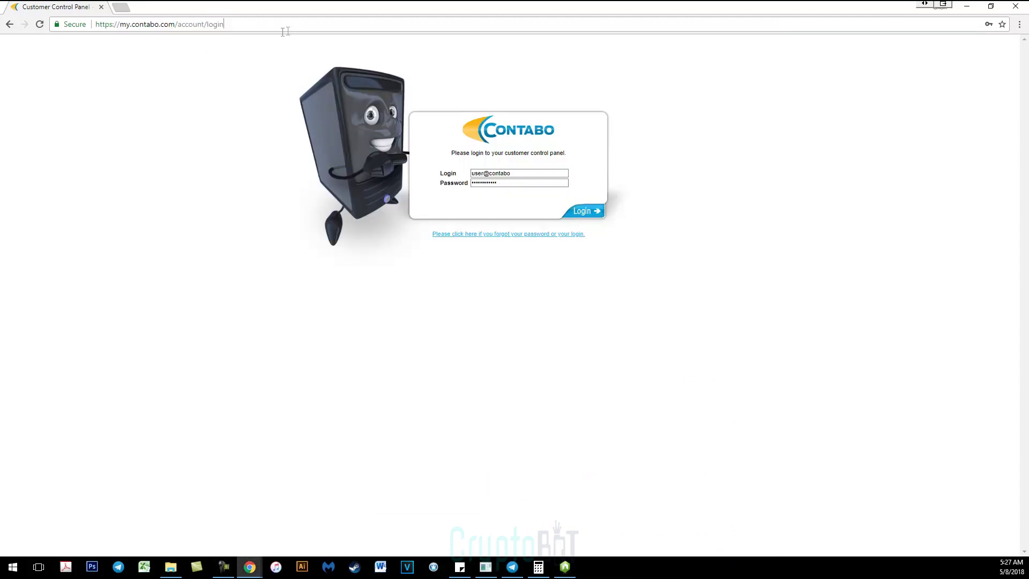
pyautogui.moveTo(227, 25); pyautogui.dragTo(92, 24)
pyautogui.click(177, 24)
pyautogui.click(510, 171)
pyautogui.moveTo(559, 186); pyautogui.dragTo(450, 174)
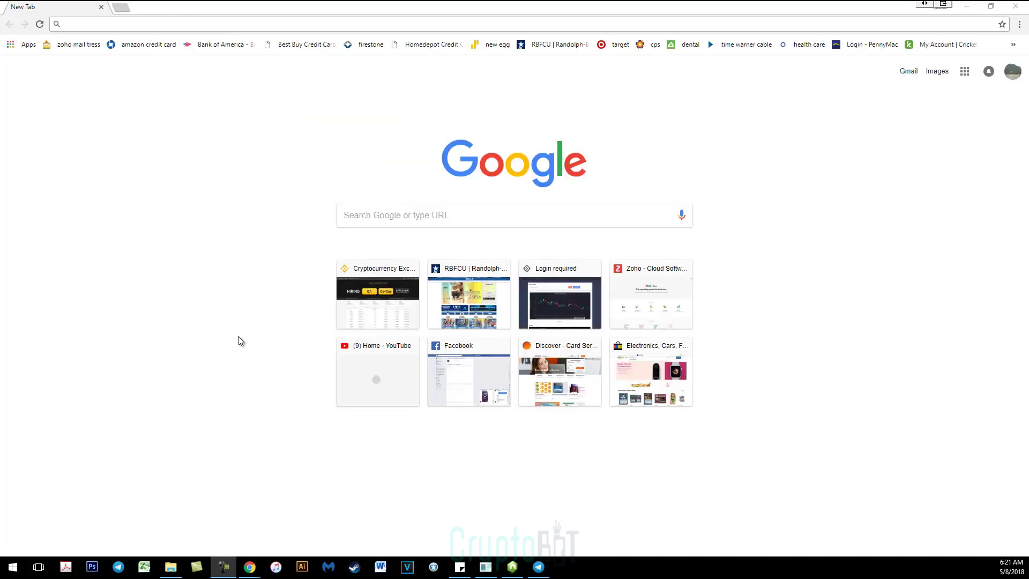
# Connect to the VPS via Remote Desktop as Administrator and view Server Manager's What's New and Learn More tiles.
pyautogui.click(21, 570)
pyautogui.write('remote')
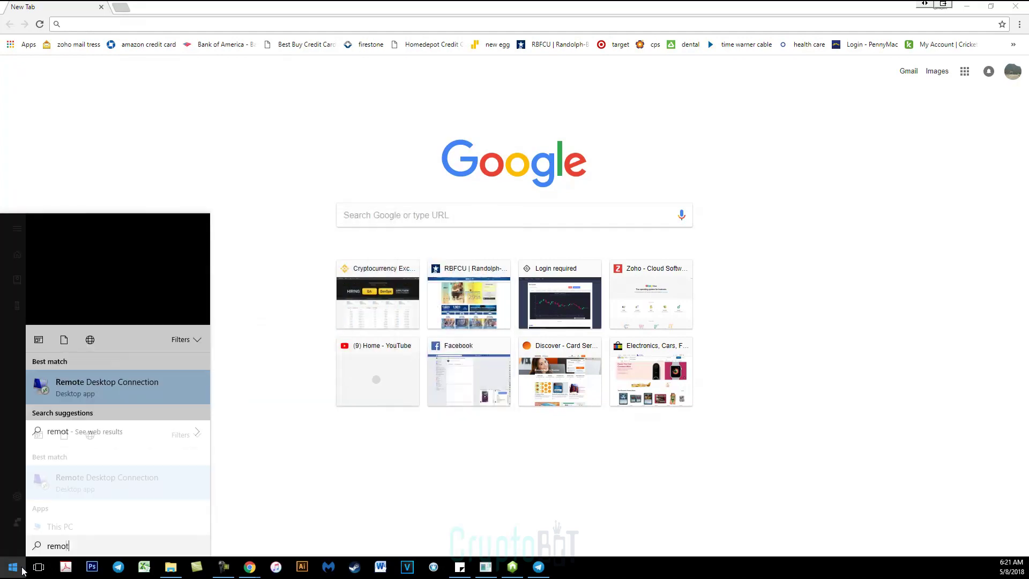
pyautogui.press('Return')
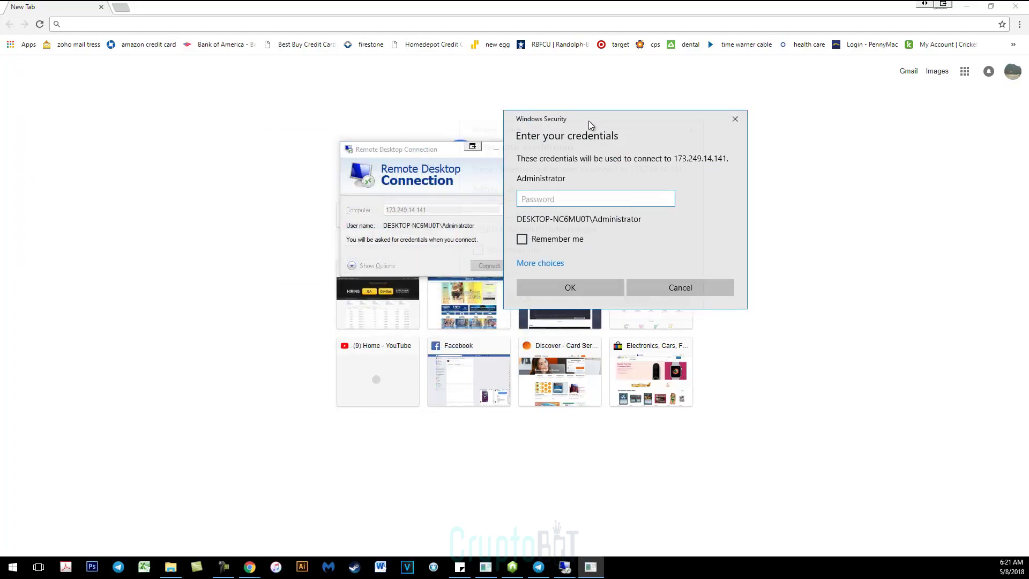
pyautogui.hotkey('ctrl', 'v')
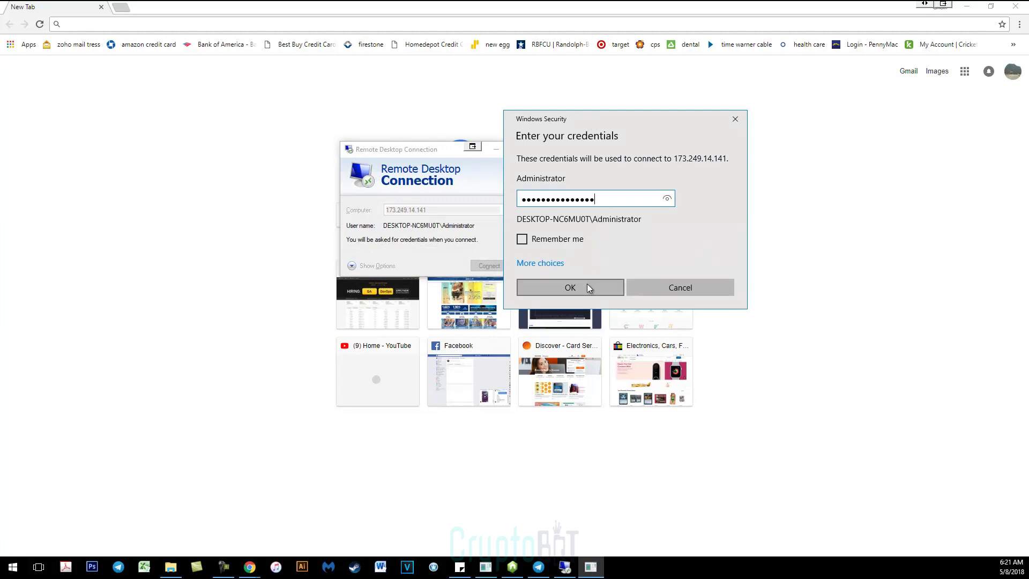
pyautogui.click(586, 286)
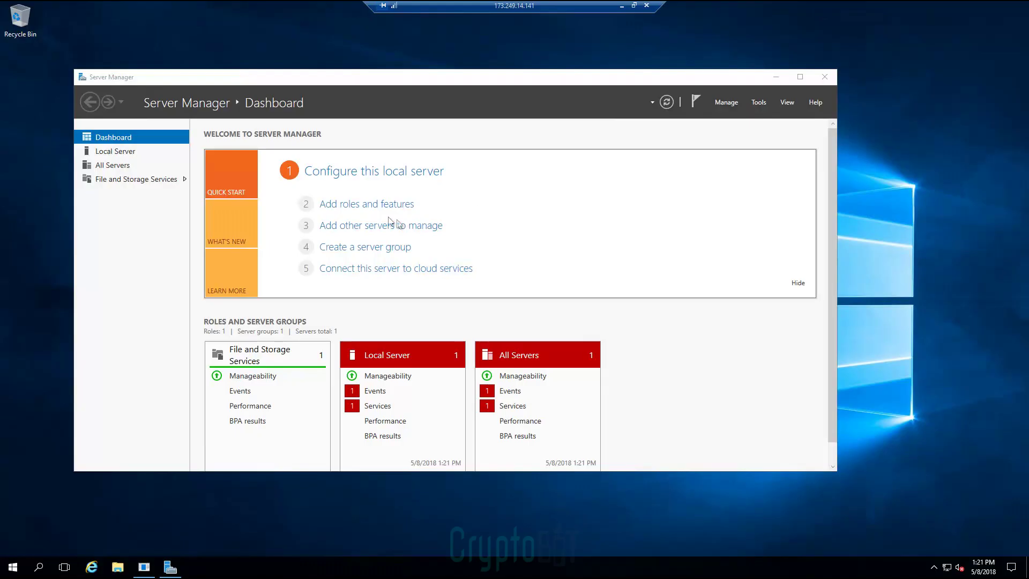
pyautogui.click(238, 249)
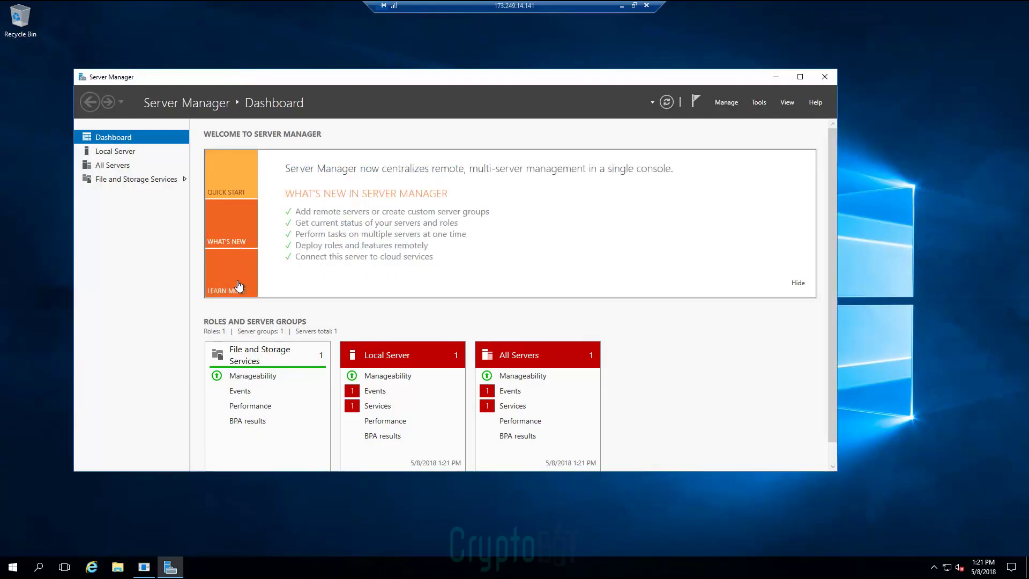
pyautogui.click(239, 286)
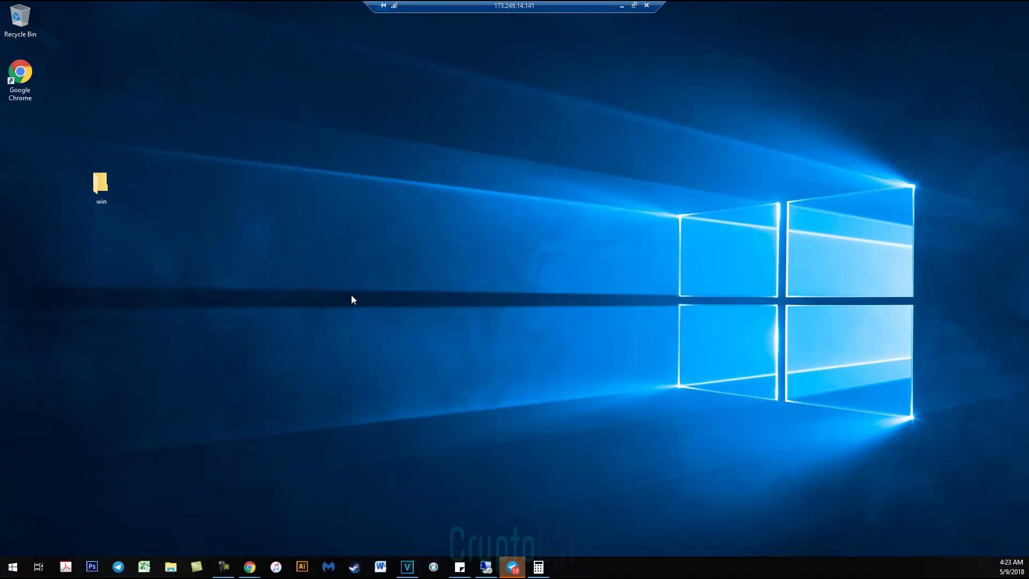
# Open the Windows Update settings, maximize them, and check for new updates.
pyautogui.click(19, 564)
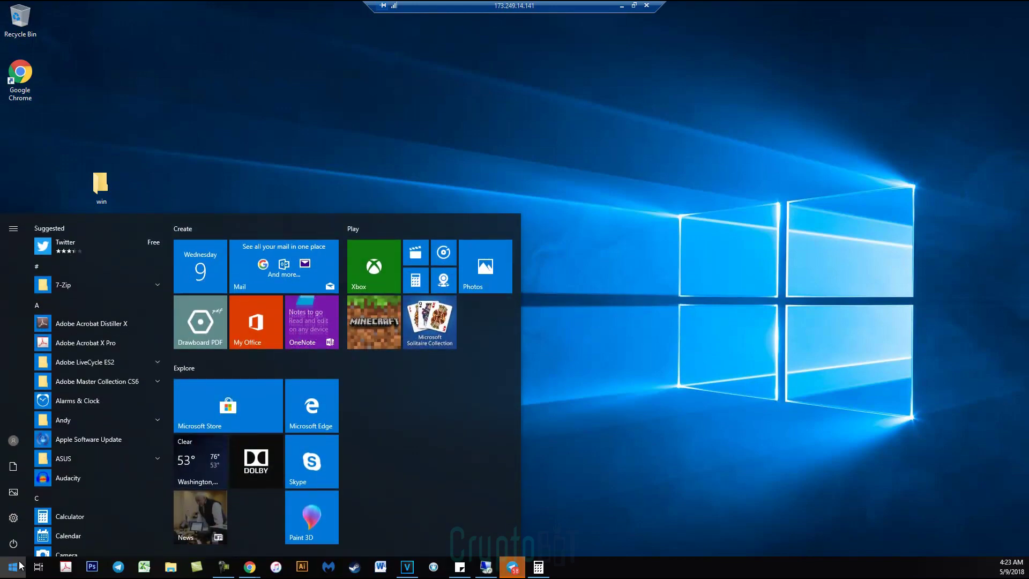
pyautogui.write('windows update')
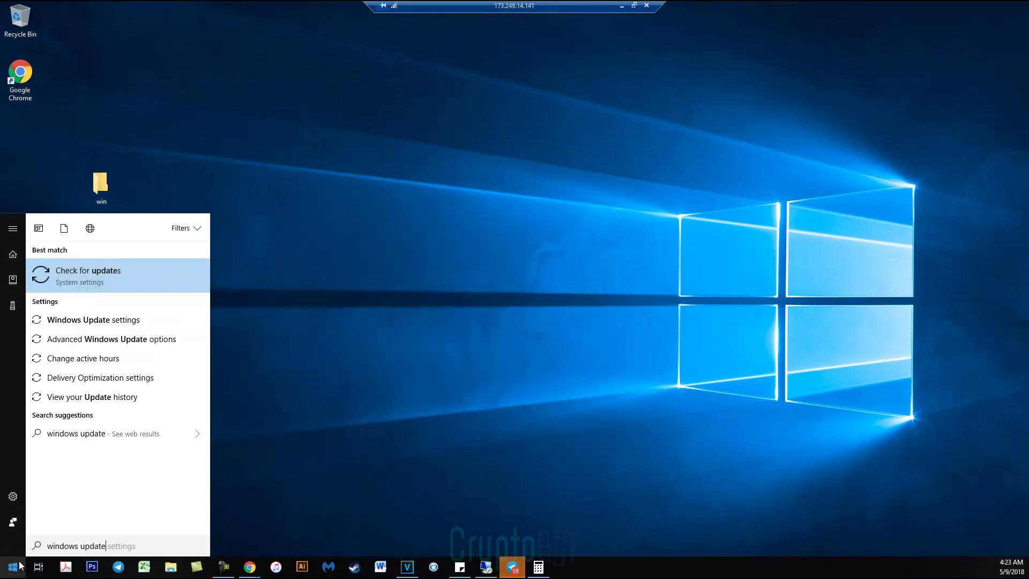
pyautogui.press('Return')
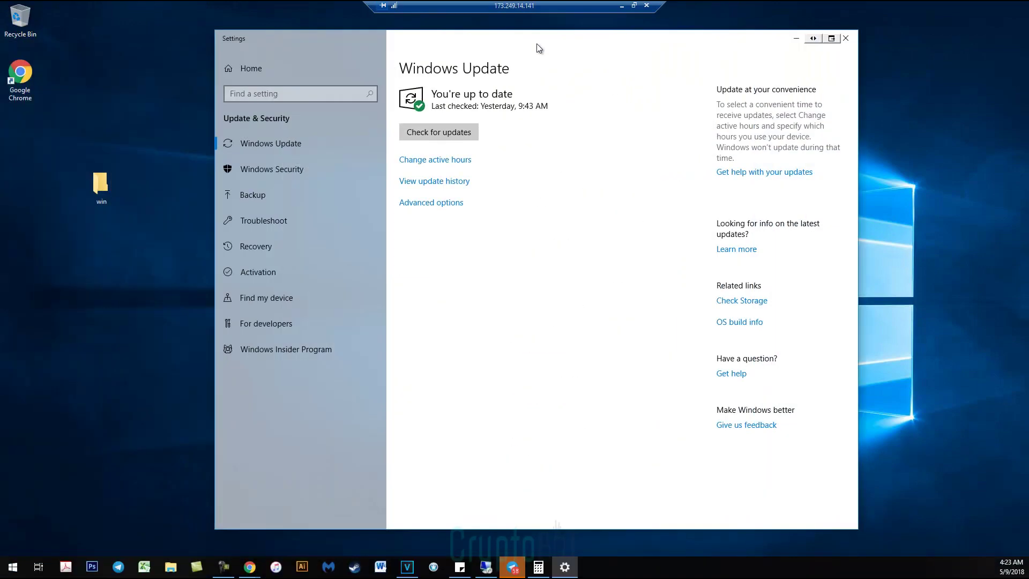
pyautogui.doubleClick(536, 43)
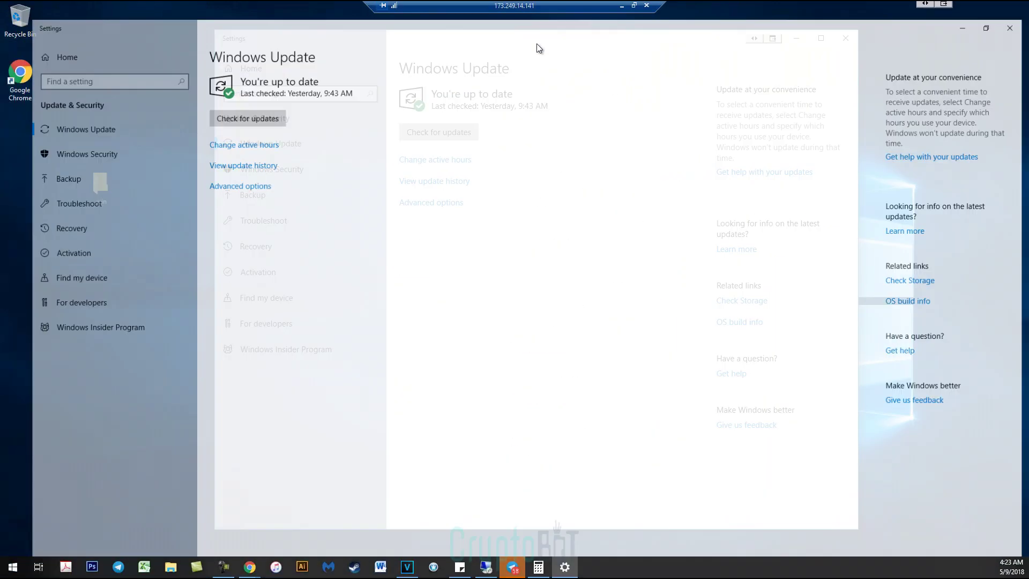
pyautogui.click(240, 102)
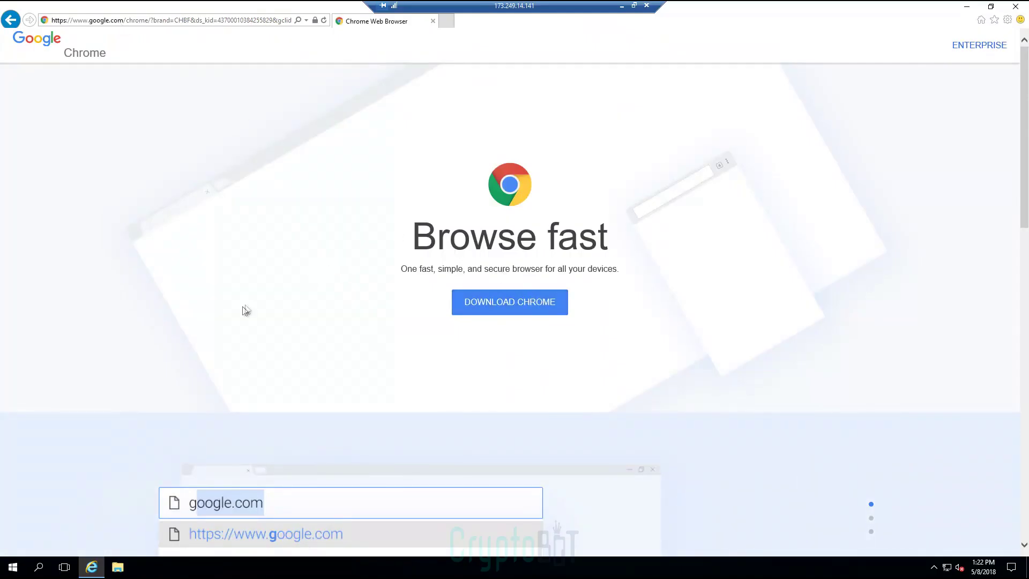
# Run the downloaded ChromeSetup installer and load the Gunbot BTCT GitHub releases page in Chrome.
pyautogui.scroll(-10, 311, 354)
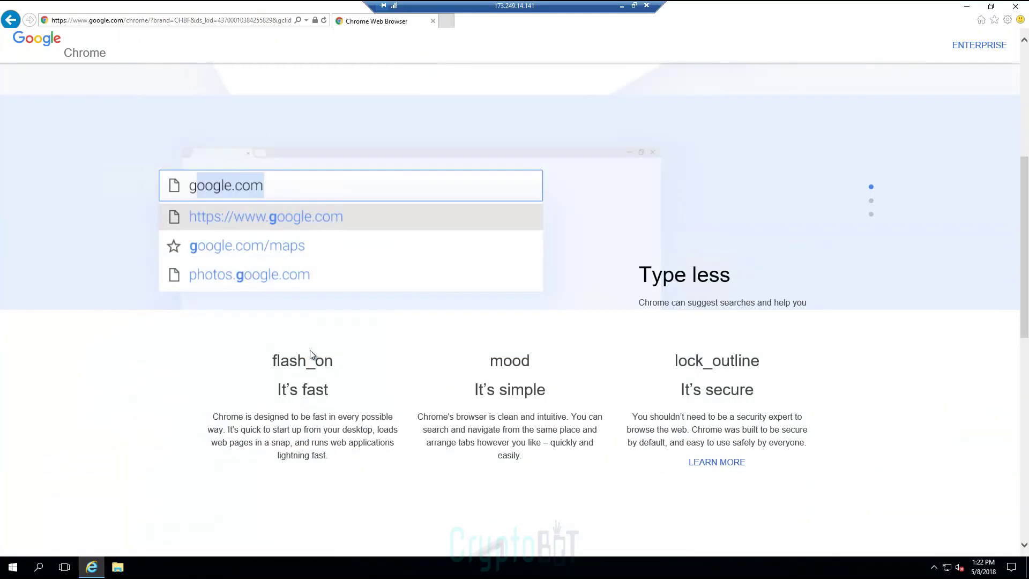
pyautogui.scroll(10, 311, 355)
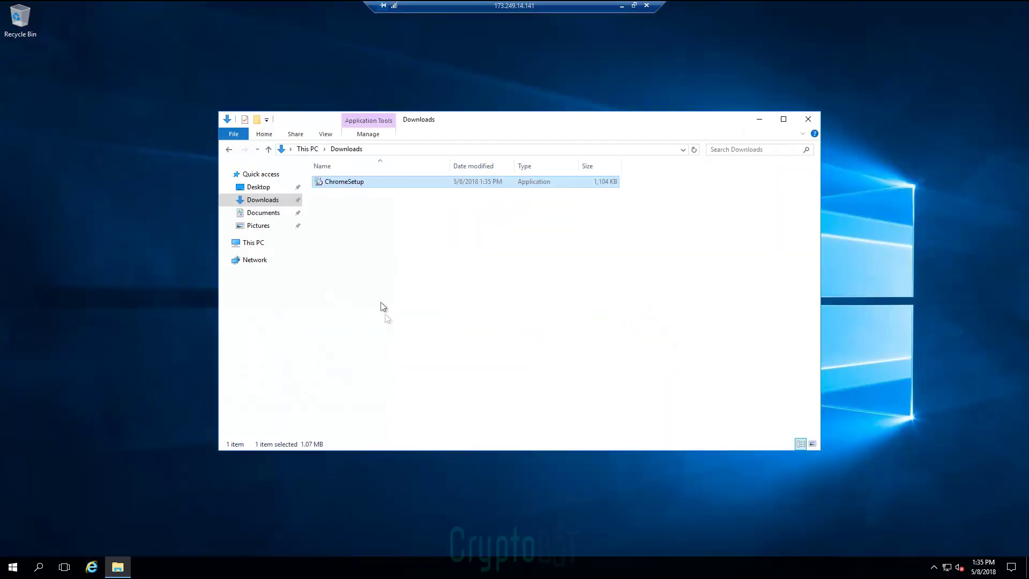
pyautogui.click(351, 256)
pyautogui.doubleClick(350, 183)
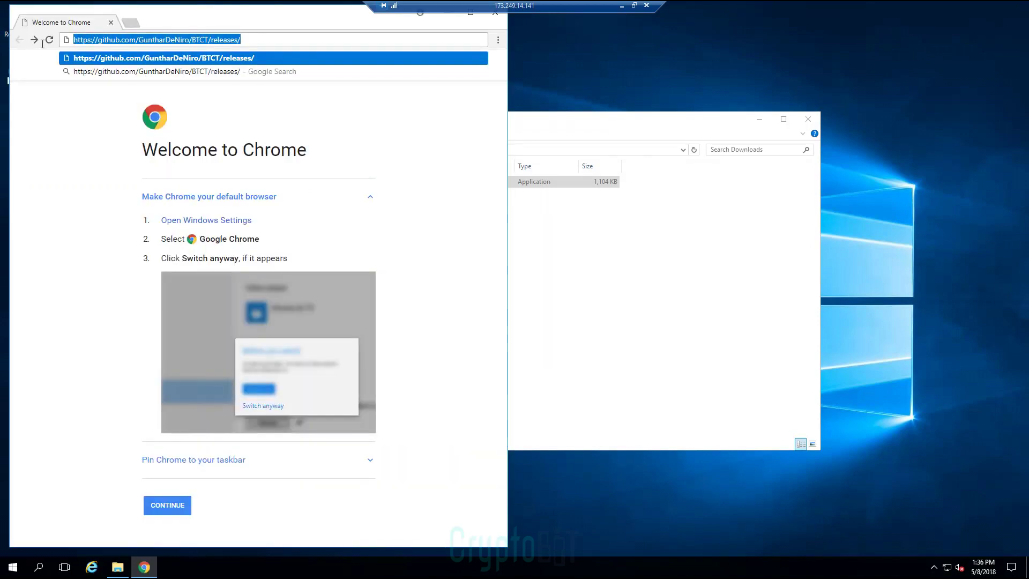
pyautogui.press('Return')
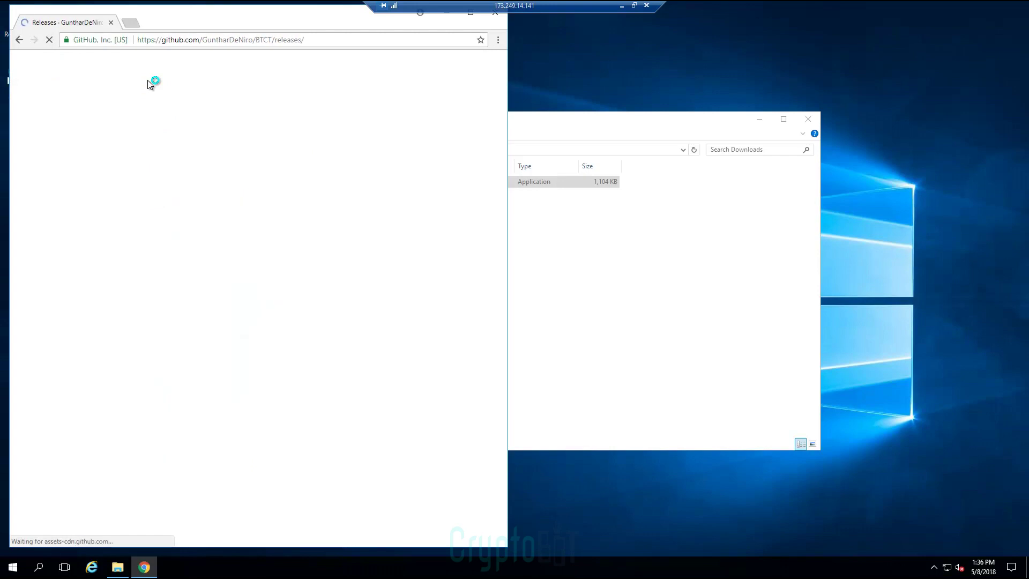
# Maximize Chrome and download the win.zip asset of GUNBOT v9.5.1.
pyautogui.click(470, 11)
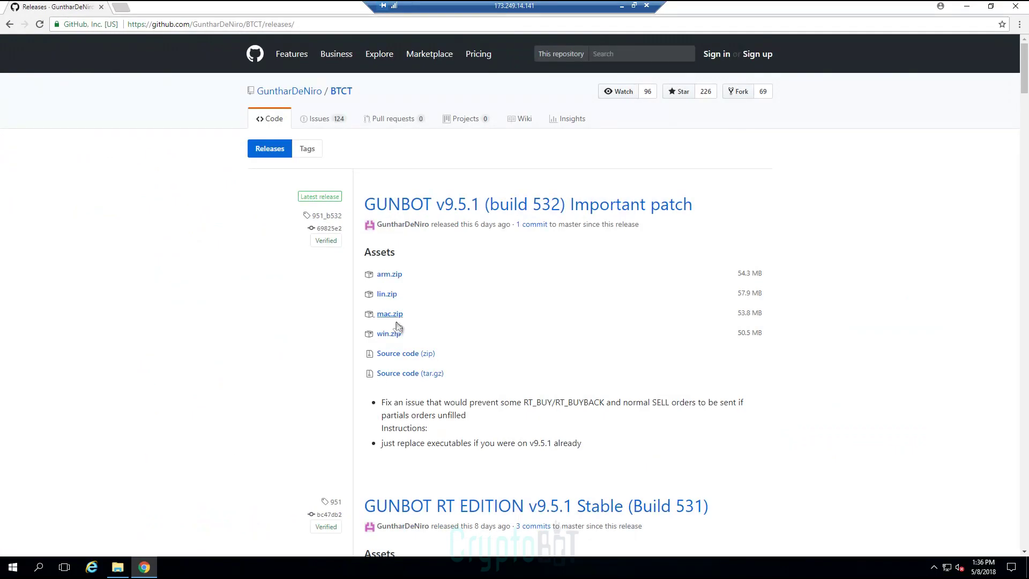
pyautogui.click(394, 335)
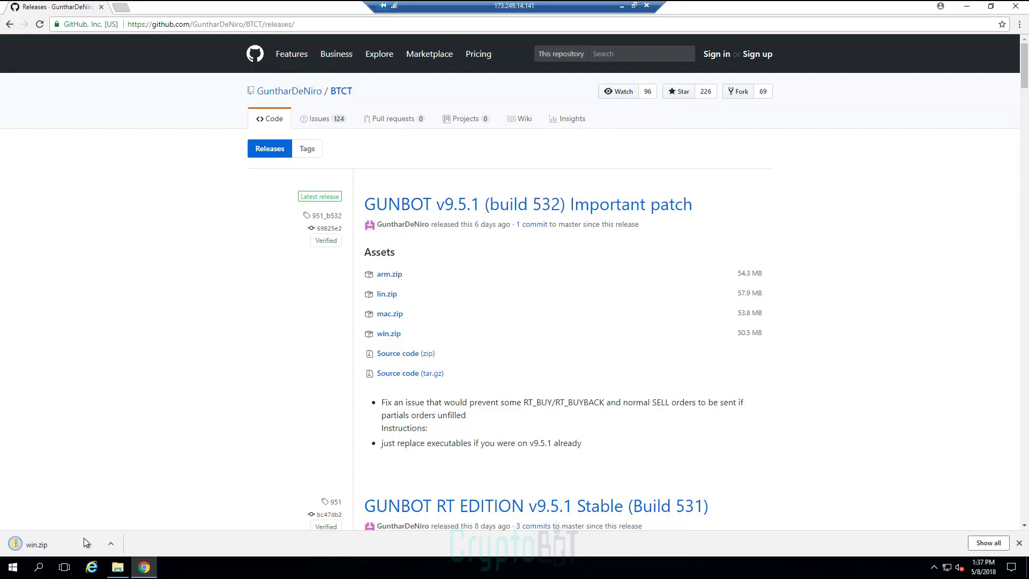
# Copy the win folder from win.zip onto the desktop and close both Explorer windows.
pyautogui.click(83, 538)
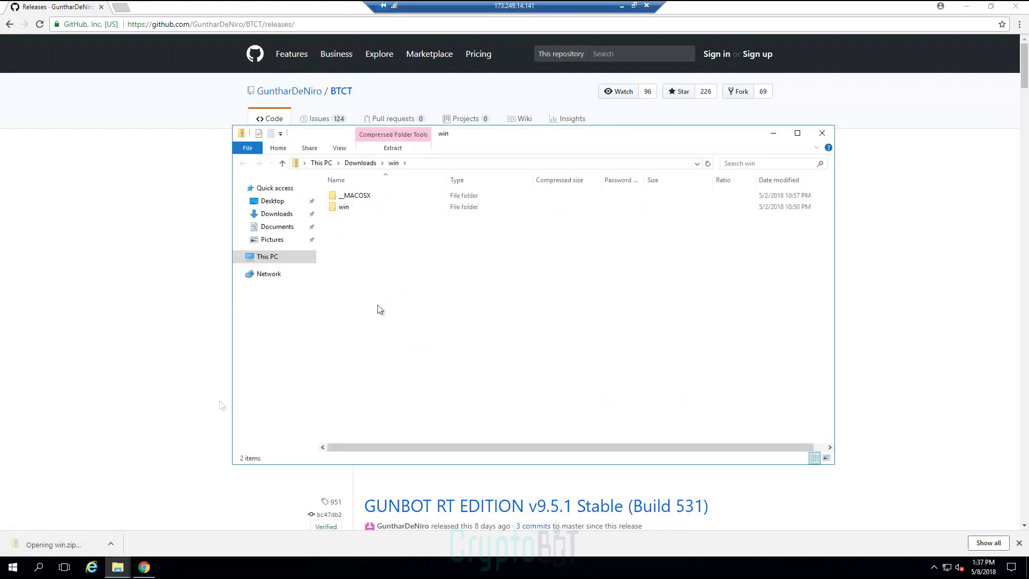
pyautogui.click(965, 8)
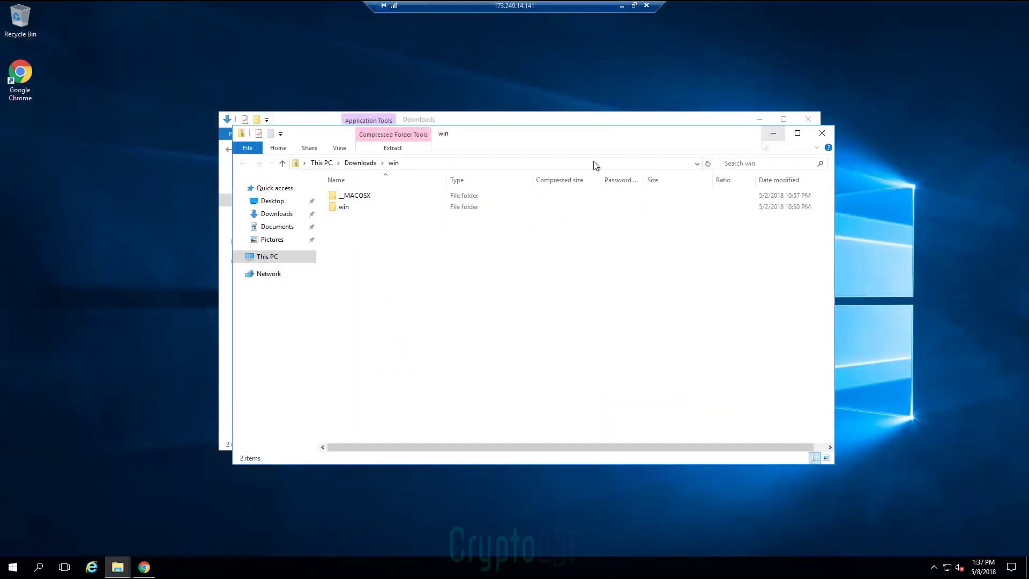
pyautogui.moveTo(343, 207); pyautogui.dragTo(98, 253)
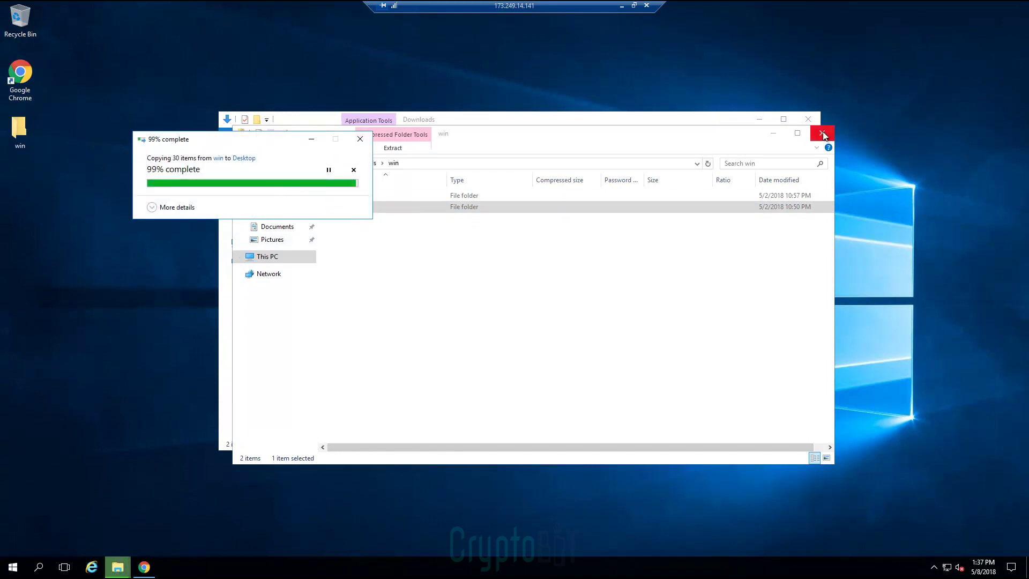
pyautogui.click(822, 134)
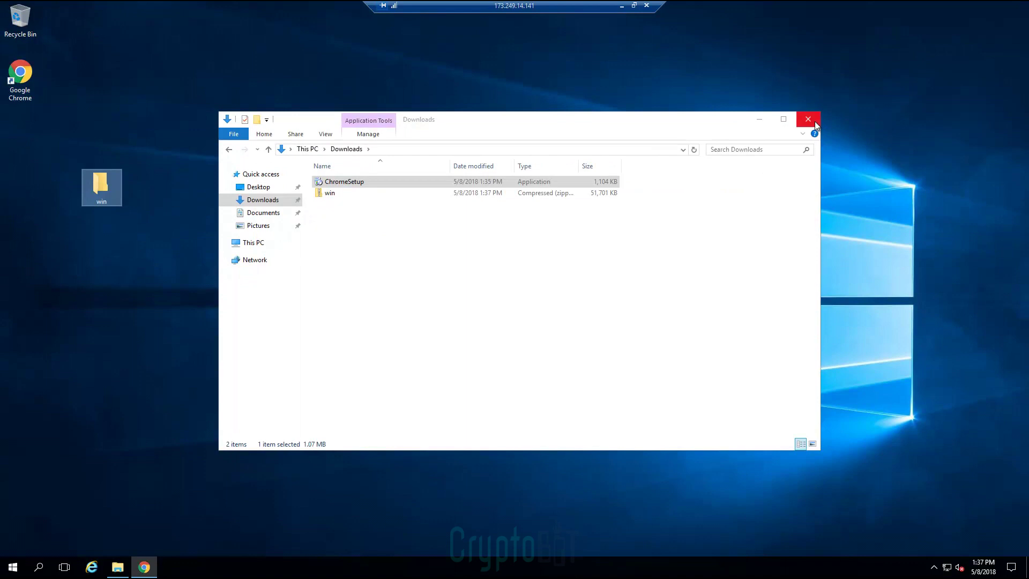
pyautogui.click(814, 122)
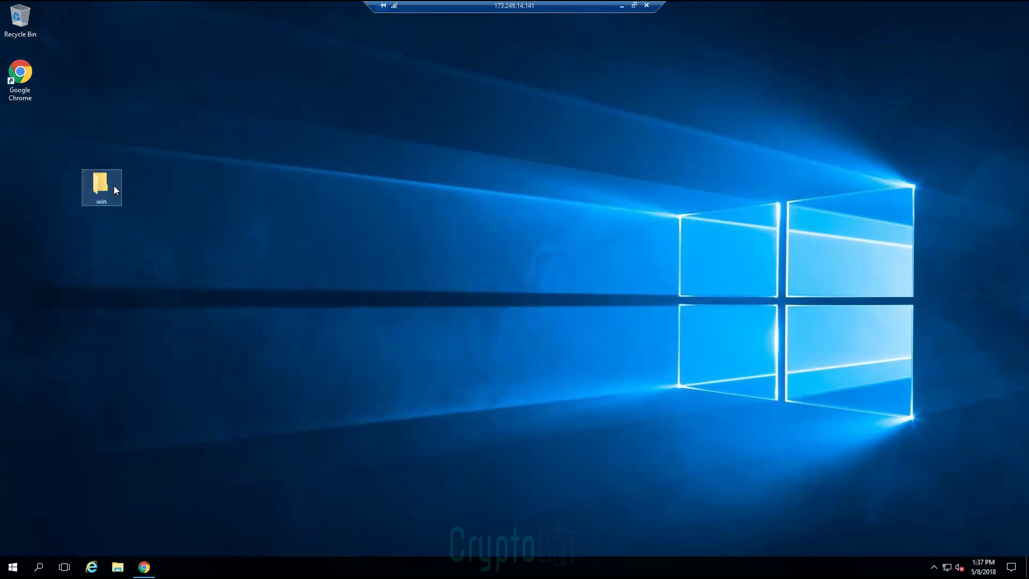
# Open the desktop win folder and launch gunthy-gui.exe.
pyautogui.doubleClick(114, 185)
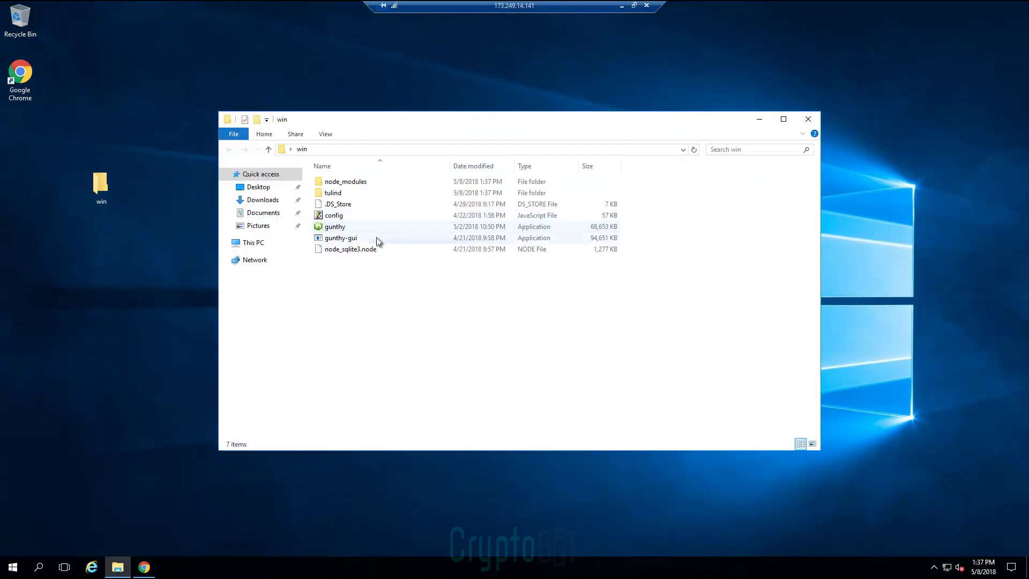
pyautogui.doubleClick(377, 238)
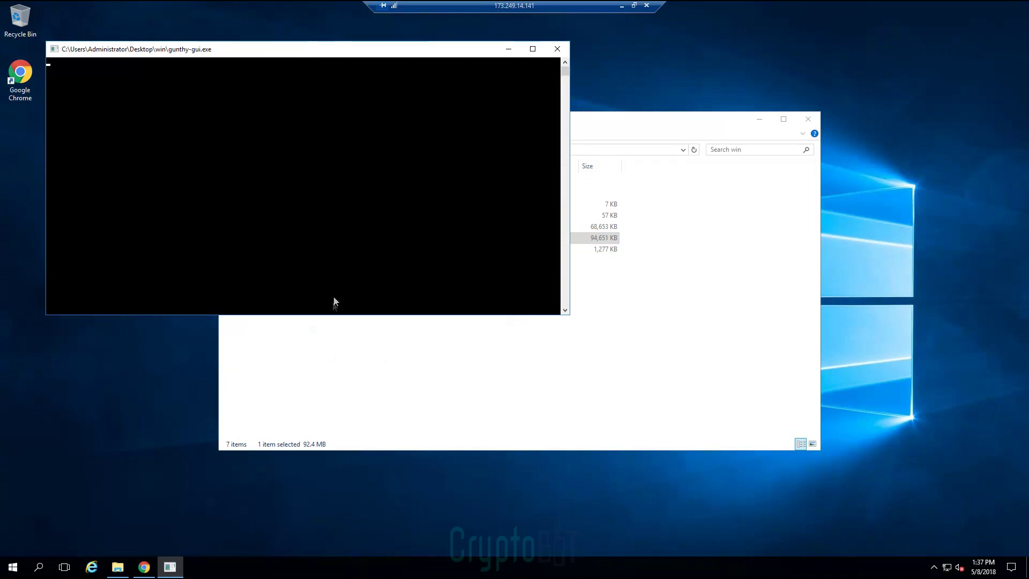
pyautogui.click(346, 327)
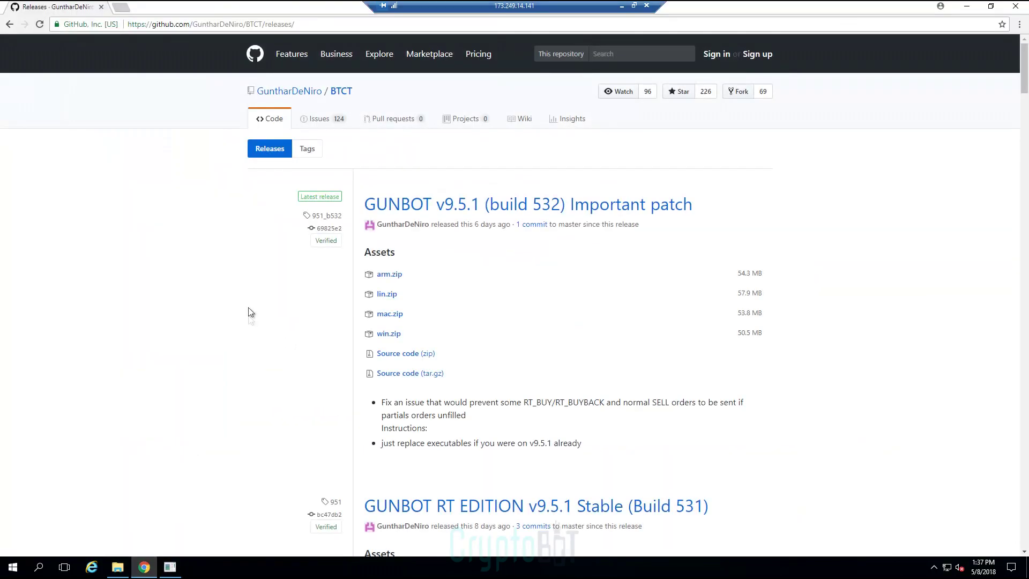
# In a new Chrome tab, enter localhost:5000 as the address.
pyautogui.click(121, 8)
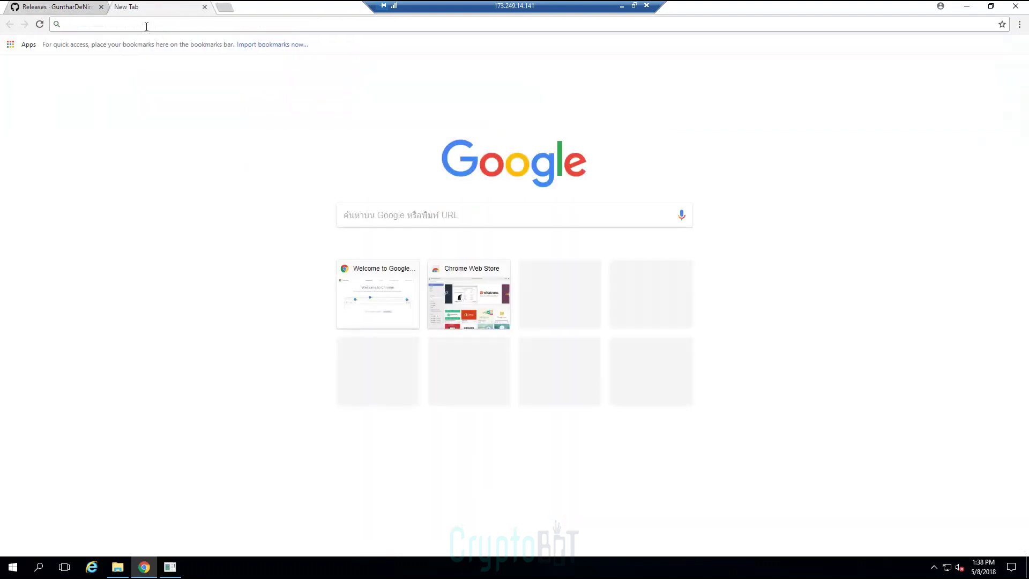
pyautogui.write('localhost:500')
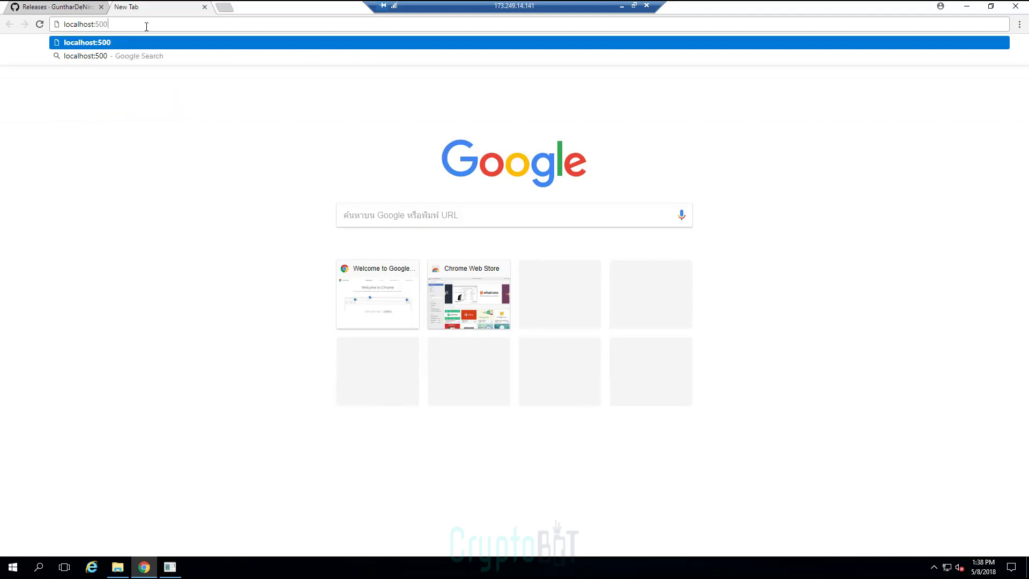
pyautogui.write('0')
# Load Gunbot at localhost:5000, create the login password, and start without importing a config.
pyautogui.press('Return')
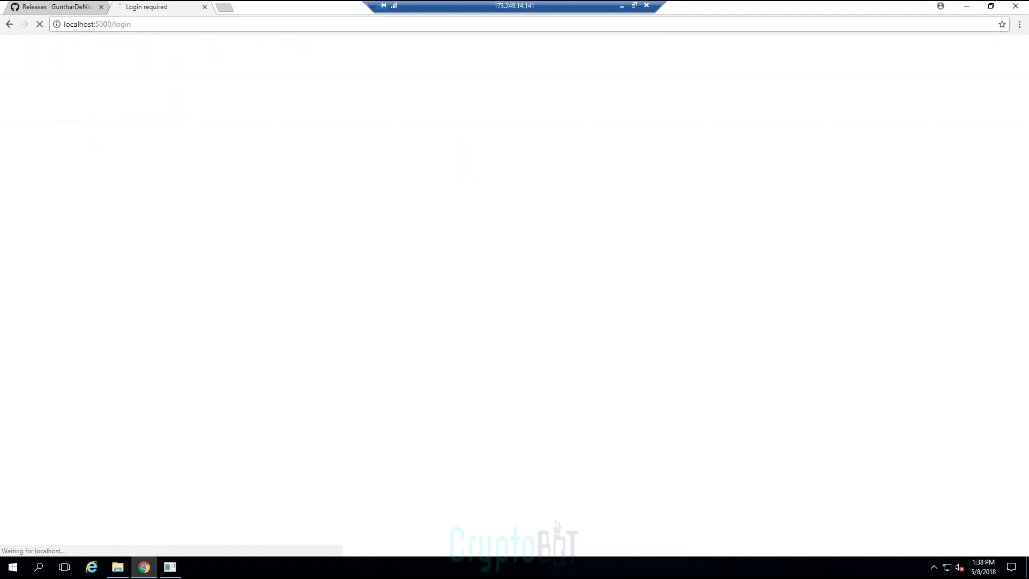
pyautogui.write('pa')
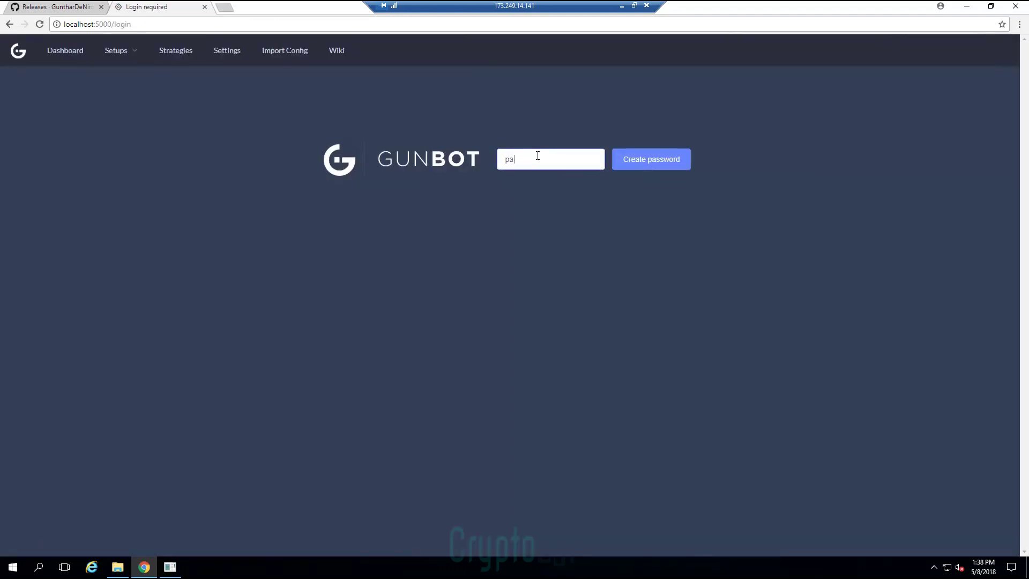
pyautogui.write('ssword')
pyautogui.press('Return')
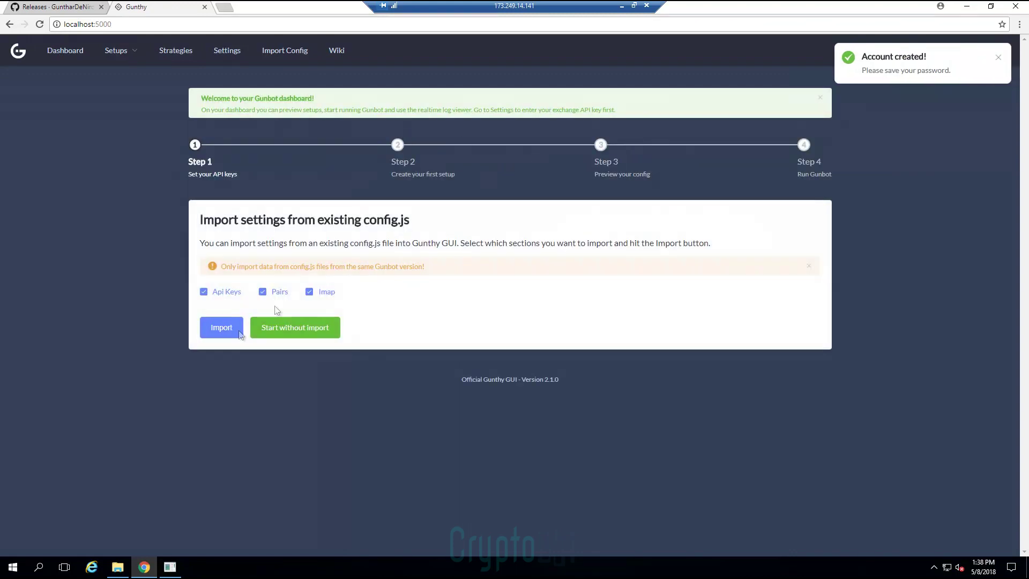
pyautogui.click(252, 328)
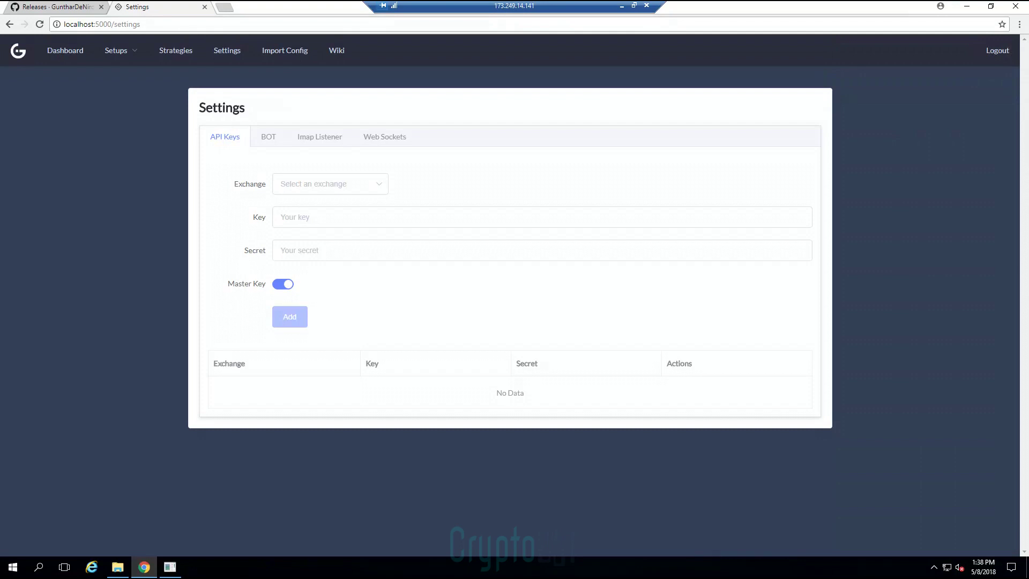
# Add a Binance API key and secret as a new exchange entry.
pyautogui.click(346, 184)
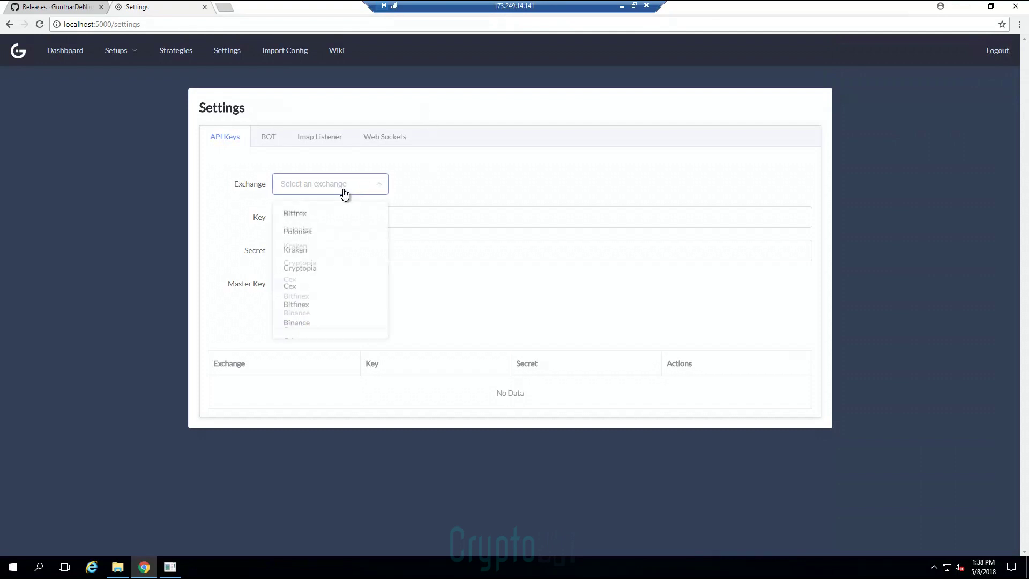
pyautogui.click(298, 323)
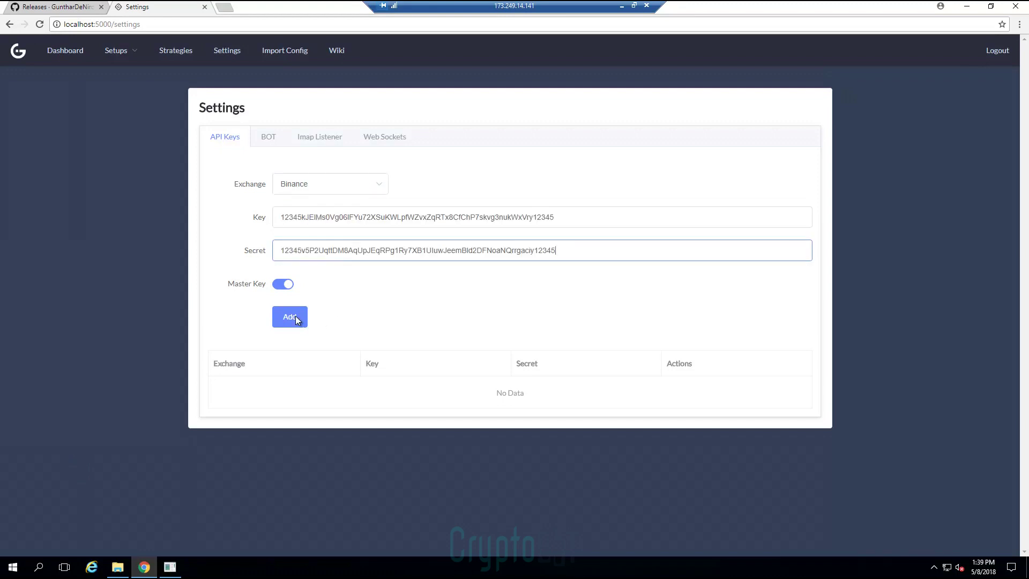
pyautogui.click(297, 320)
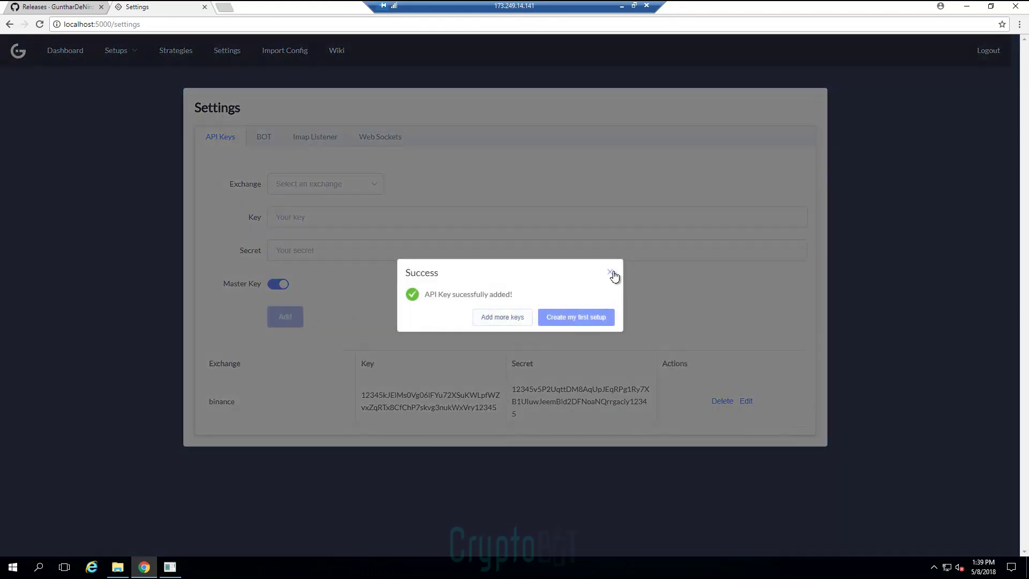
pyautogui.click(610, 272)
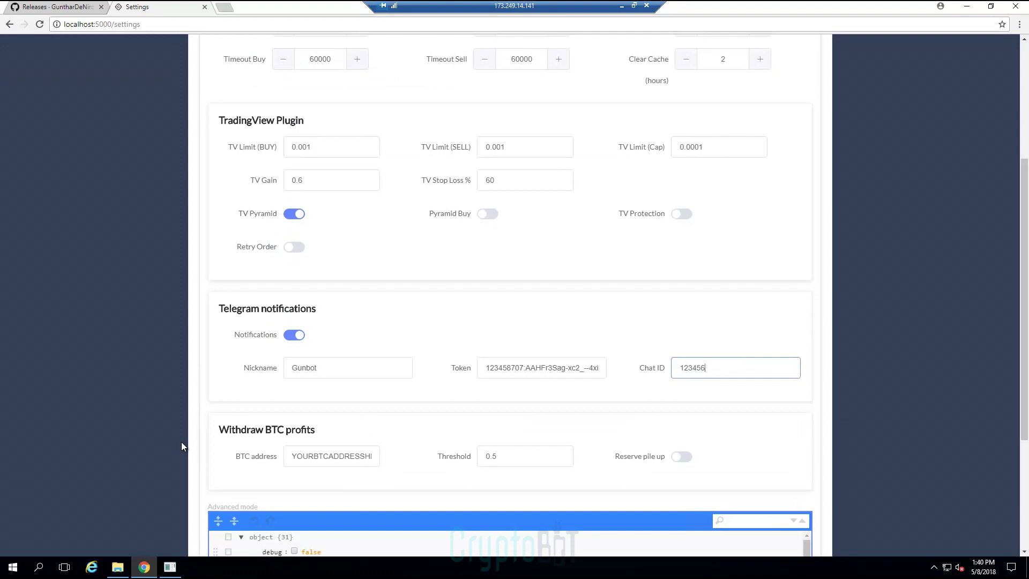
# Dismiss the Success notice and scroll the BOT settings to the Telegram Token field.
pyautogui.click(181, 375)
pyautogui.scroll(4, 182, 375)
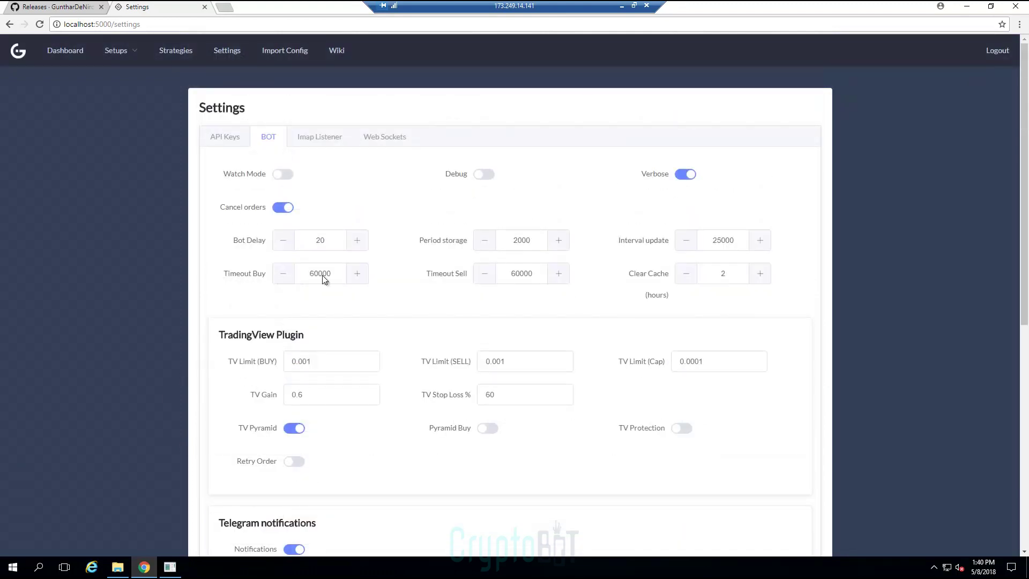
pyautogui.scroll(-1, 321, 269)
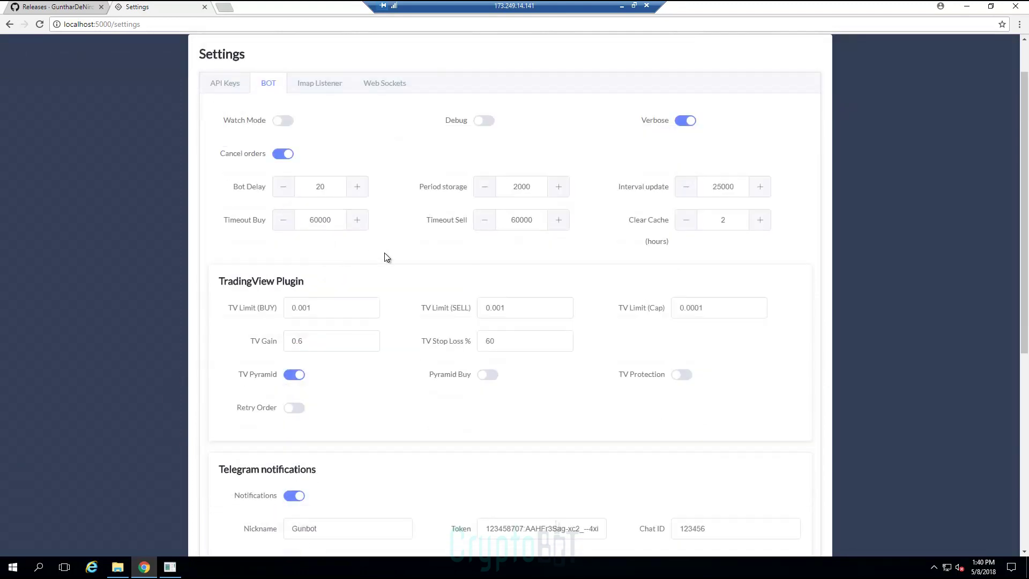
pyautogui.scroll(-5, 386, 257)
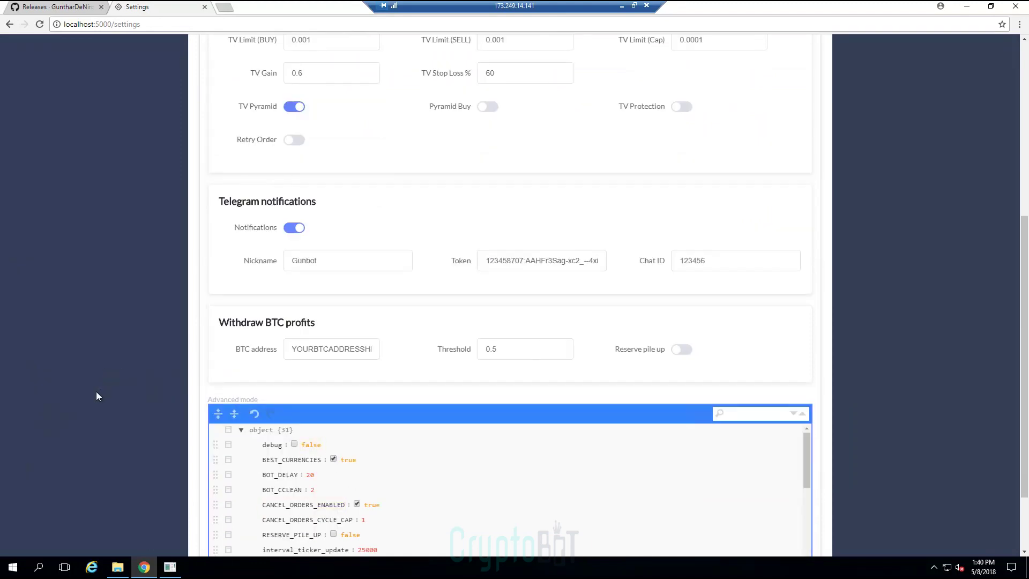
pyautogui.scroll(2, 96, 396)
pyautogui.scroll(1, 361, 369)
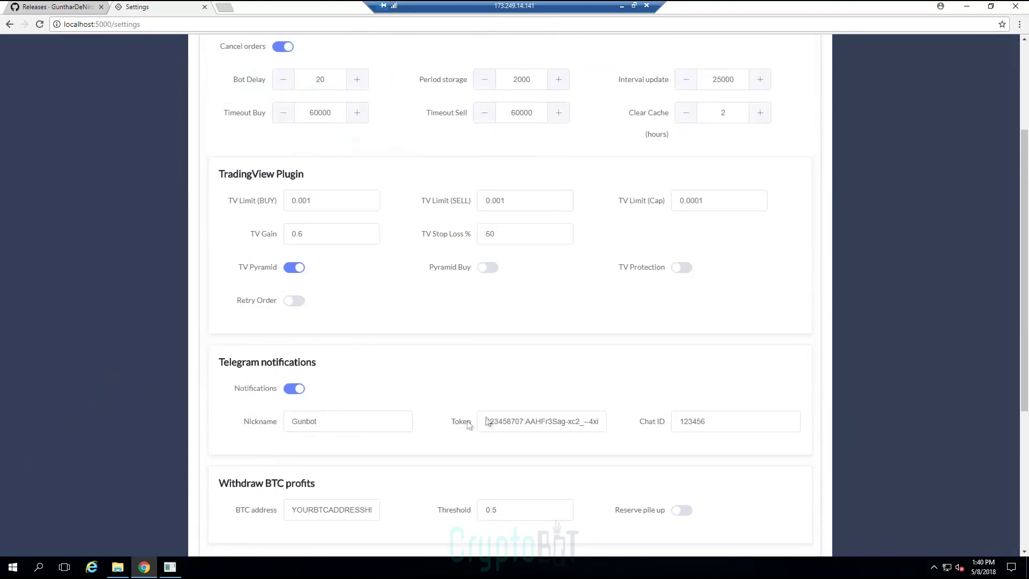
# Delete the number part of the Telegram token and save the bot settings.
pyautogui.doubleClick(507, 417)
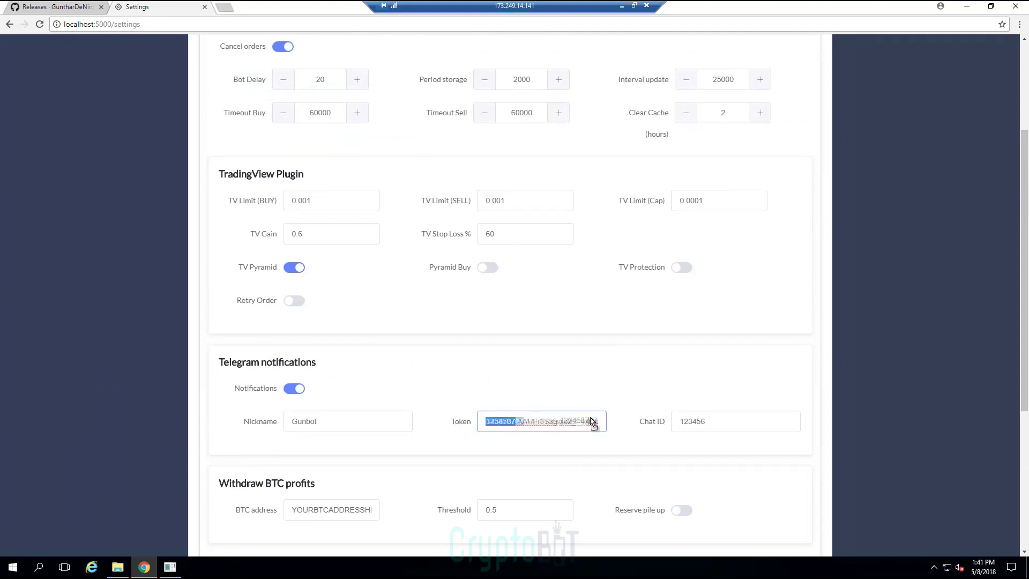
pyautogui.press('BackSpace')
pyautogui.press('Tab')
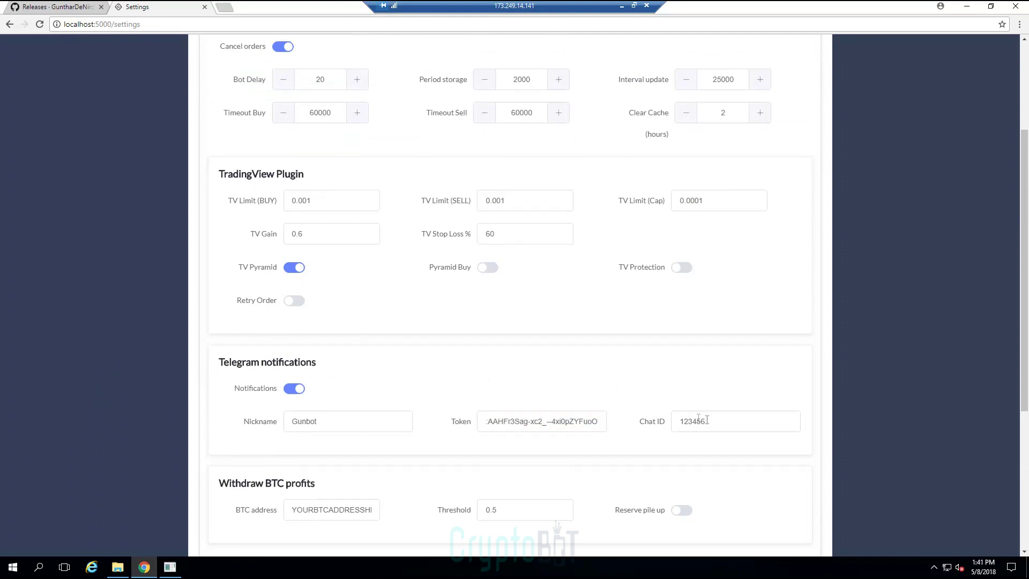
pyautogui.press('Return')
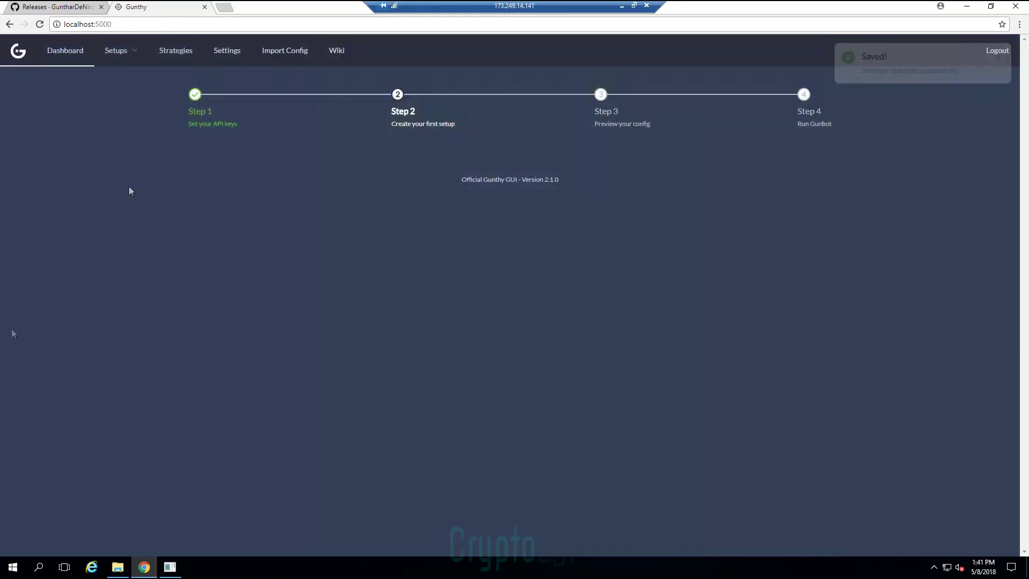
pyautogui.click(117, 51)
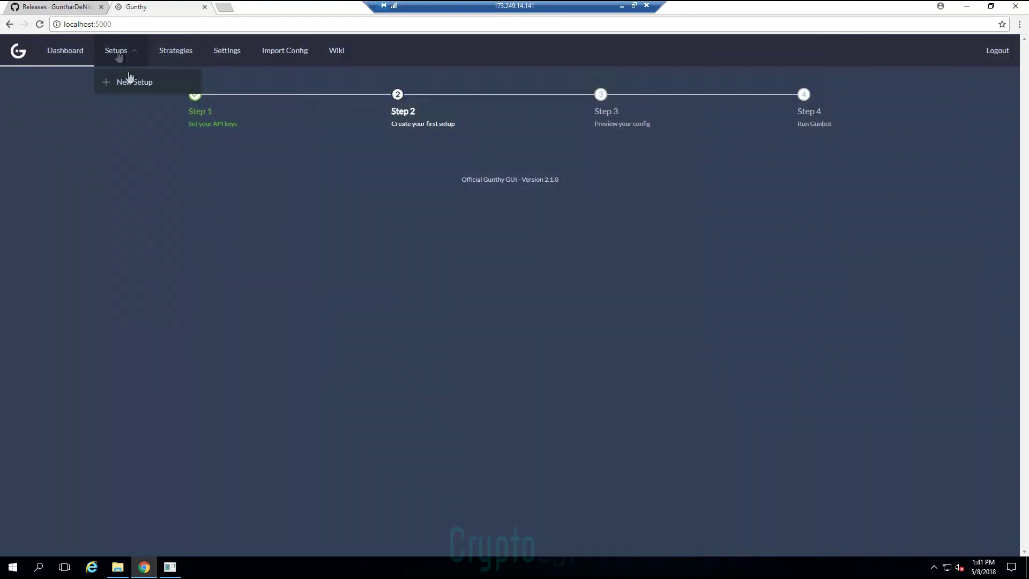
# Start a new Binance setup and add the BTC-LTC pair with the emotionless strategy.
pyautogui.click(129, 79)
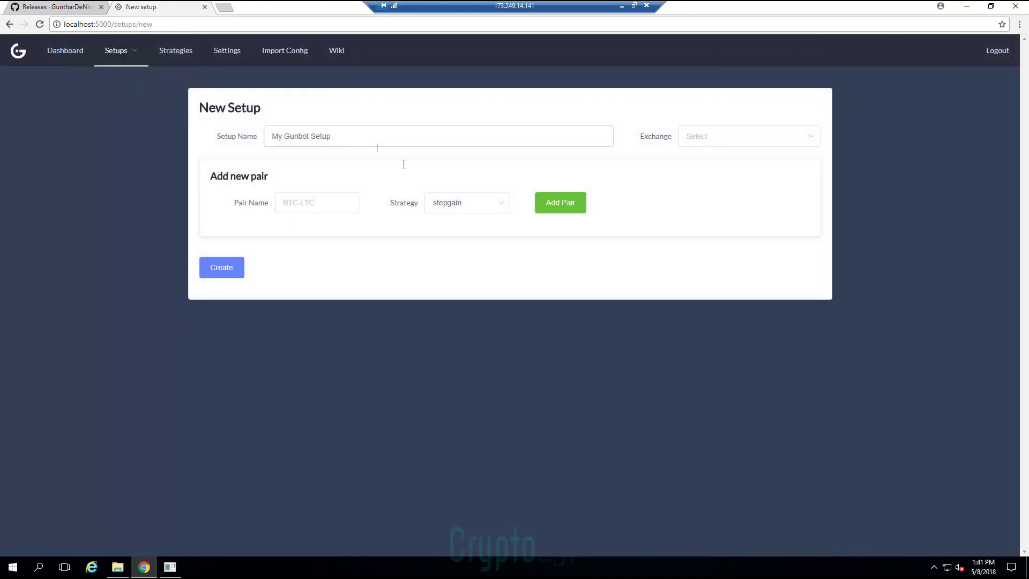
pyautogui.click(716, 142)
pyautogui.click(729, 167)
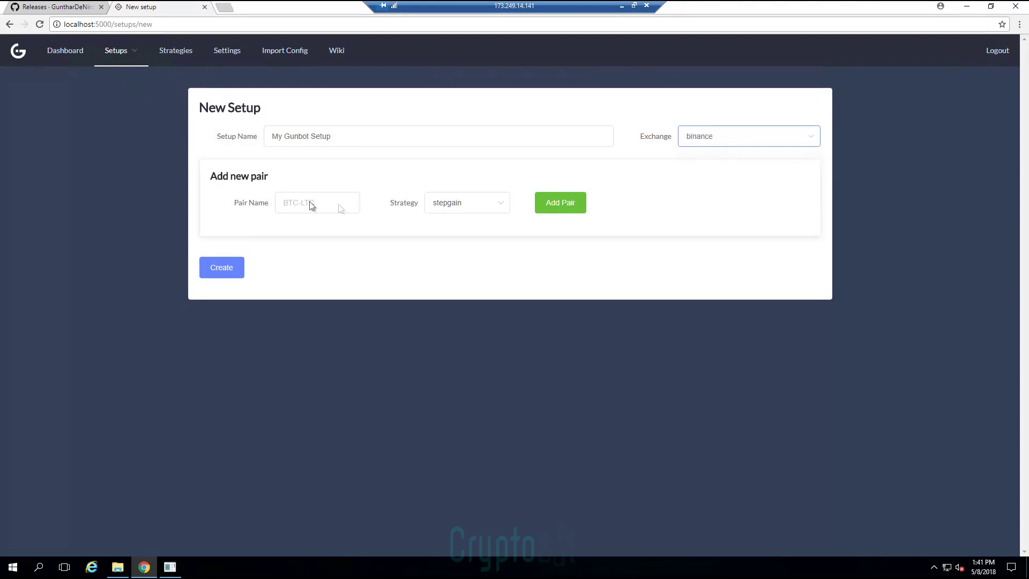
pyautogui.click(310, 204)
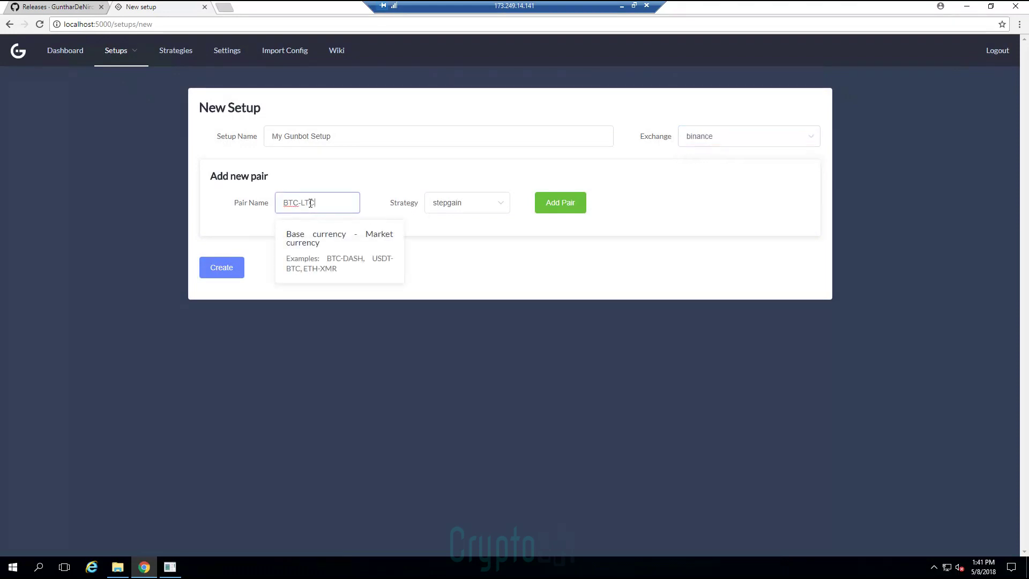
pyautogui.click(482, 212)
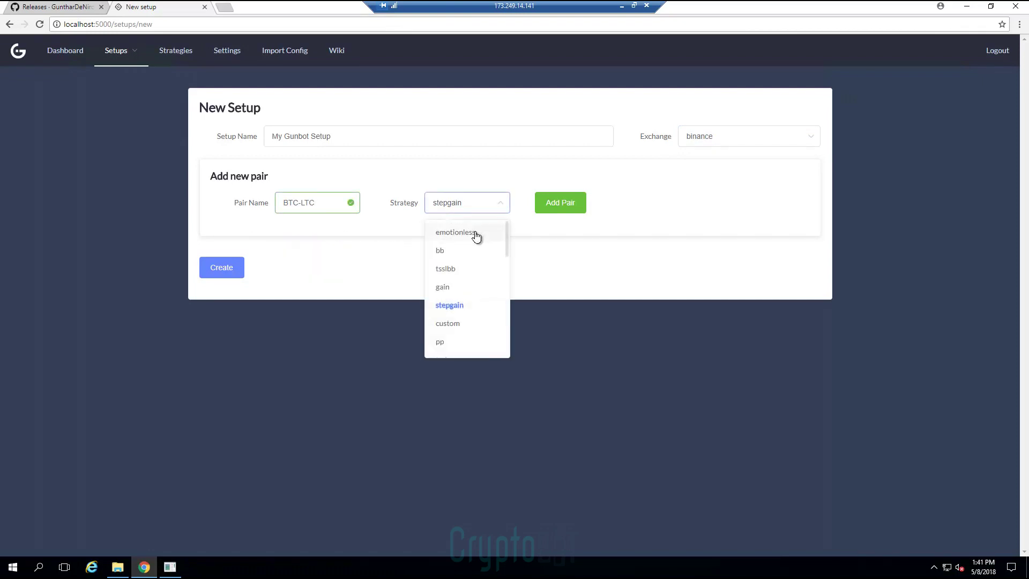
pyautogui.click(475, 233)
pyautogui.click(560, 204)
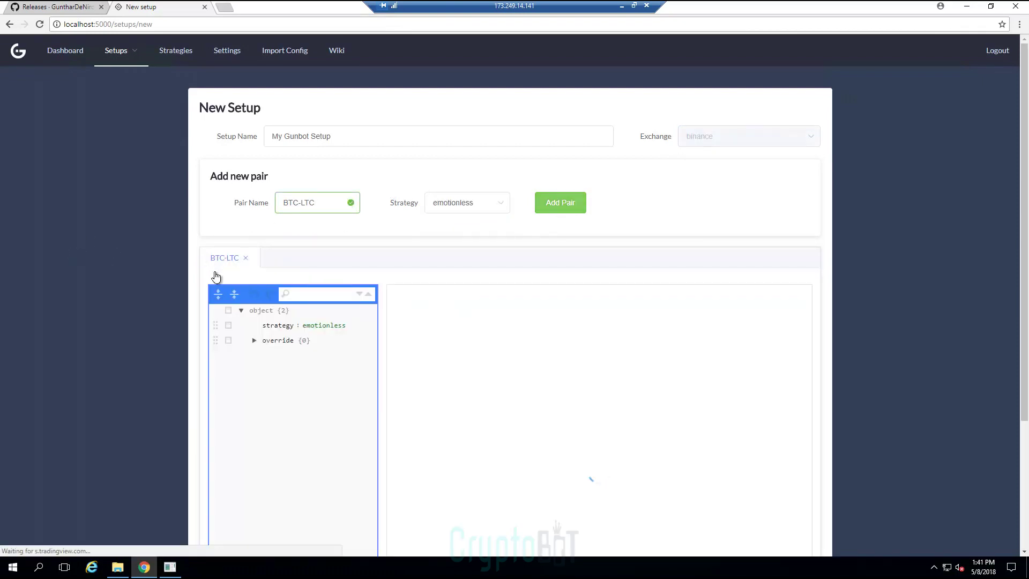
# Add a TRADING_LIMIT override of 2 to the BTC-LTC pair.
pyautogui.scroll(-2, 483, 309)
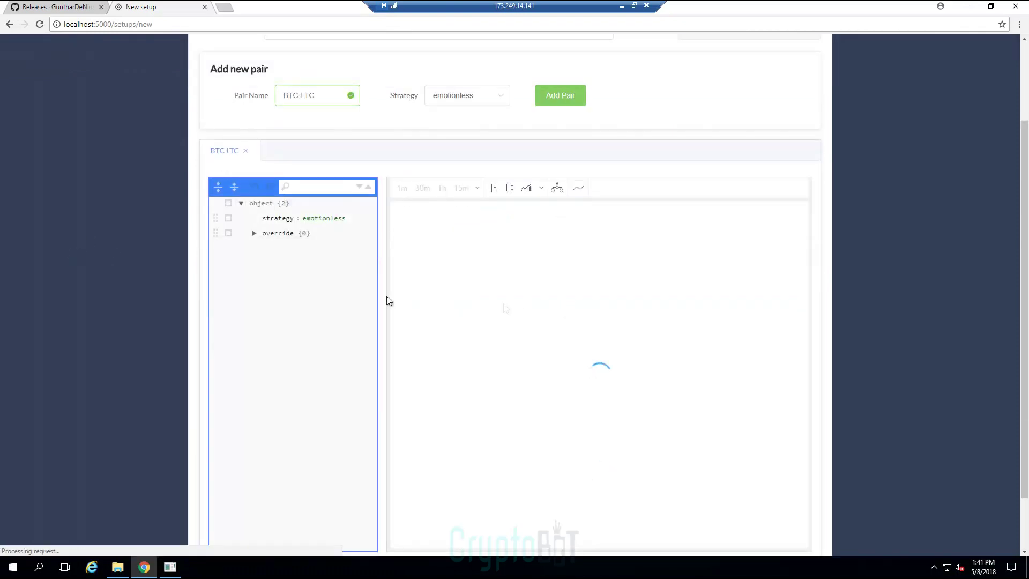
pyautogui.click(254, 234)
pyautogui.click(229, 247)
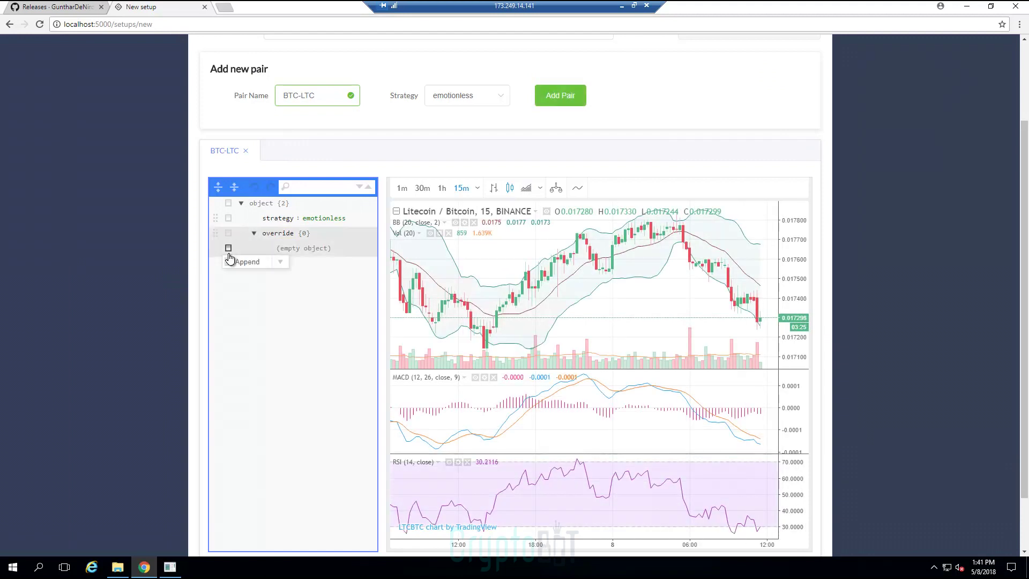
pyautogui.click(244, 263)
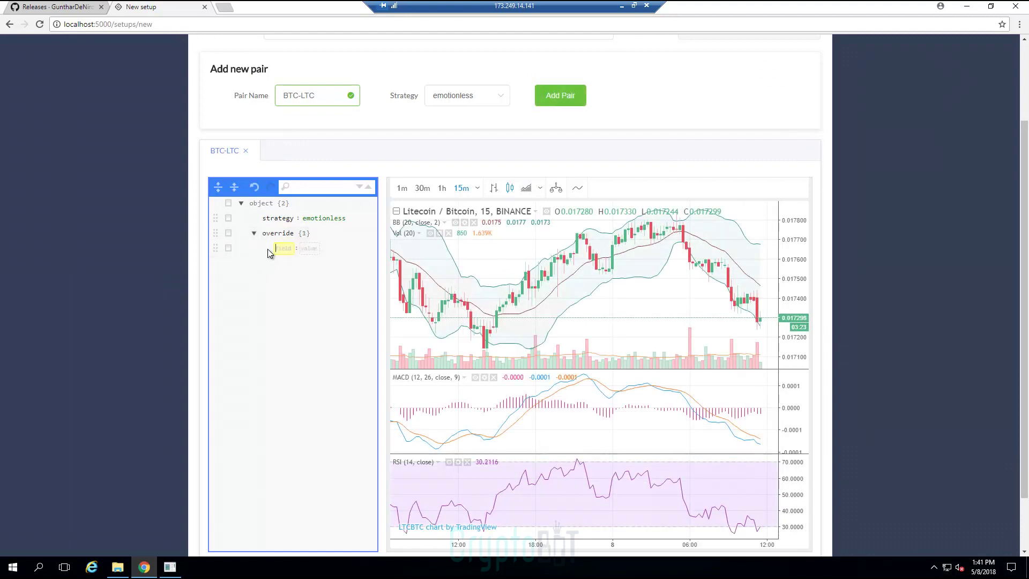
pyautogui.write('t')
# Create the 'My Gunbot Setup' setup and dismiss the creation notice.
pyautogui.scroll(-2, 154, 276)
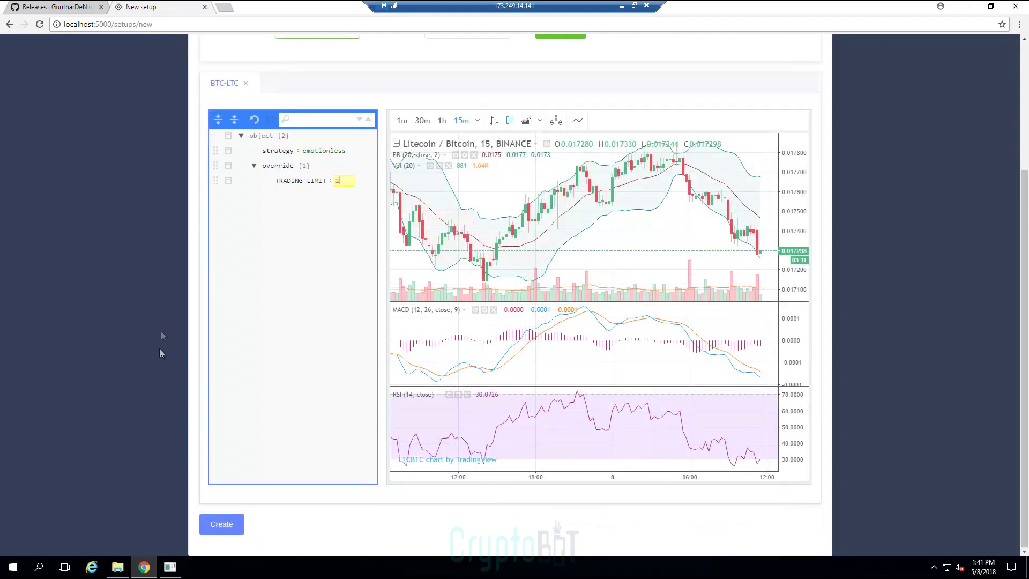
pyautogui.click(213, 523)
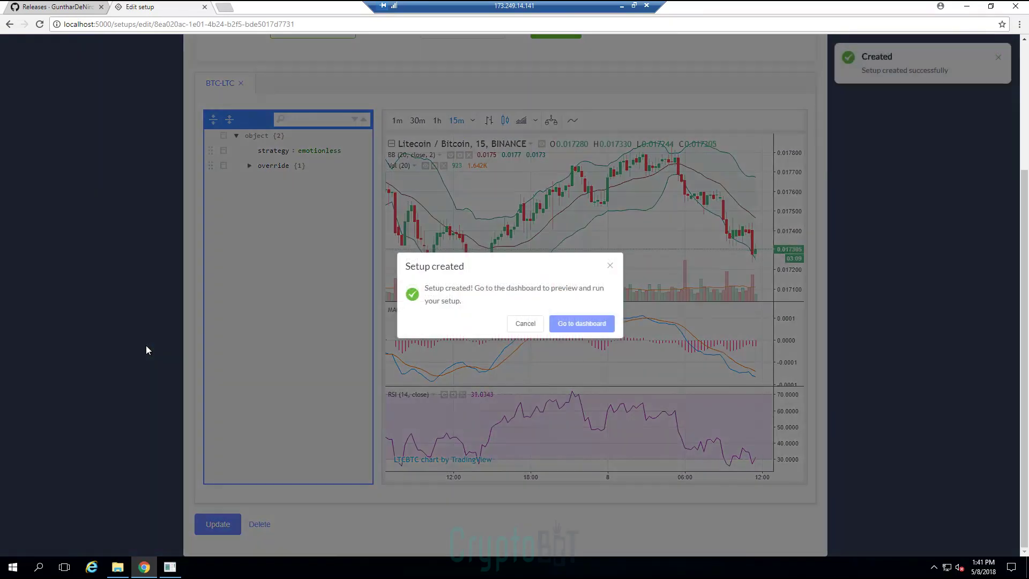
pyautogui.click(608, 270)
pyautogui.scroll(3, 132, 275)
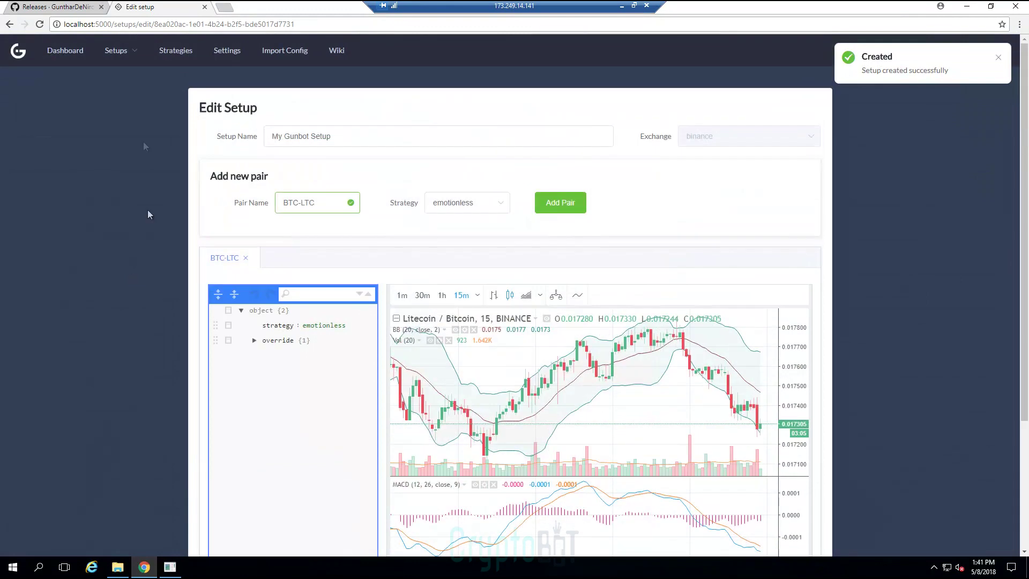
pyautogui.click(65, 53)
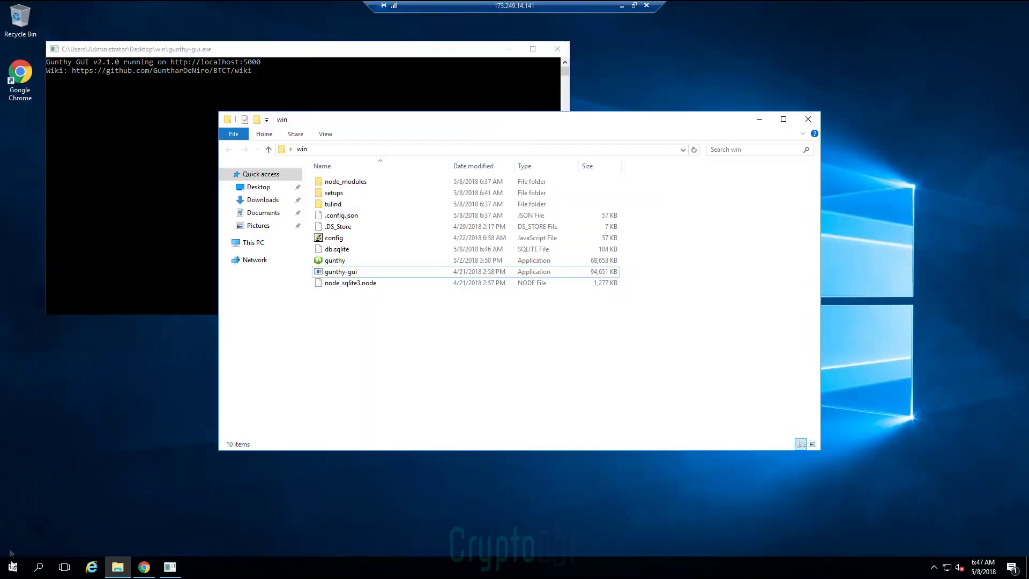
# Open Control Panel by searching 'control' and view its items as large icons.
pyautogui.click(13, 567)
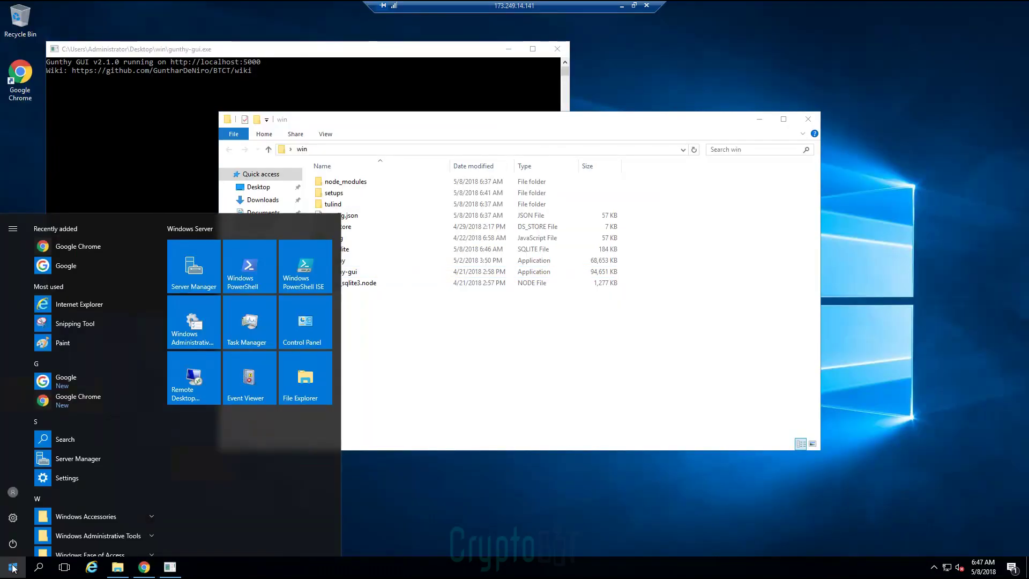
pyautogui.write('control')
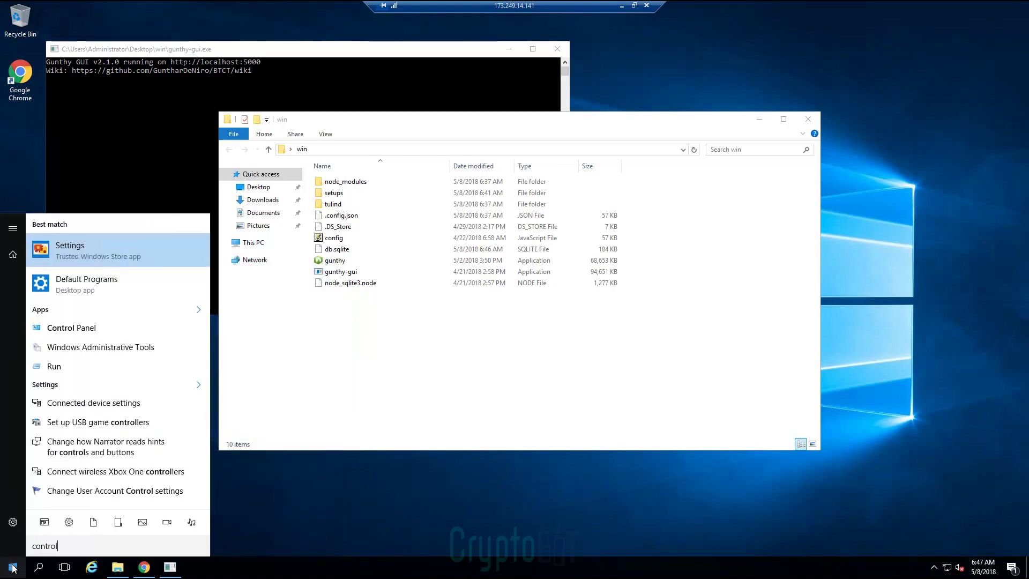
pyautogui.click(122, 332)
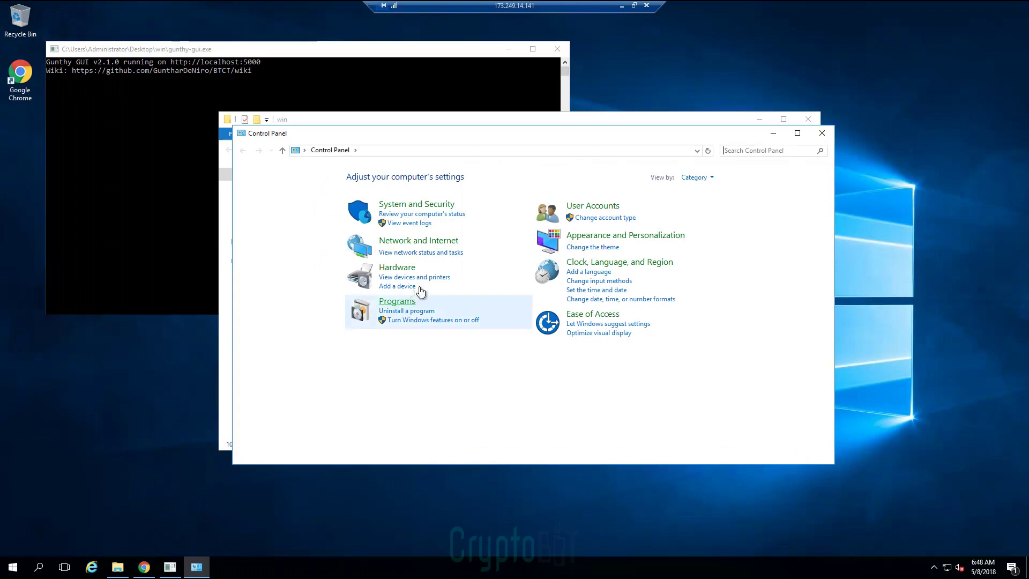
pyautogui.click(693, 177)
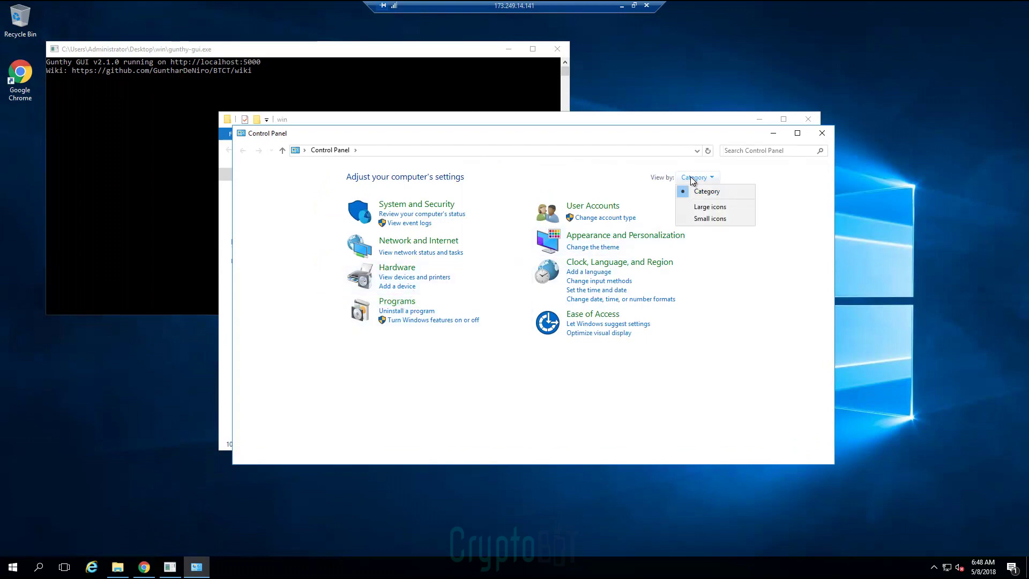
pyautogui.click(711, 207)
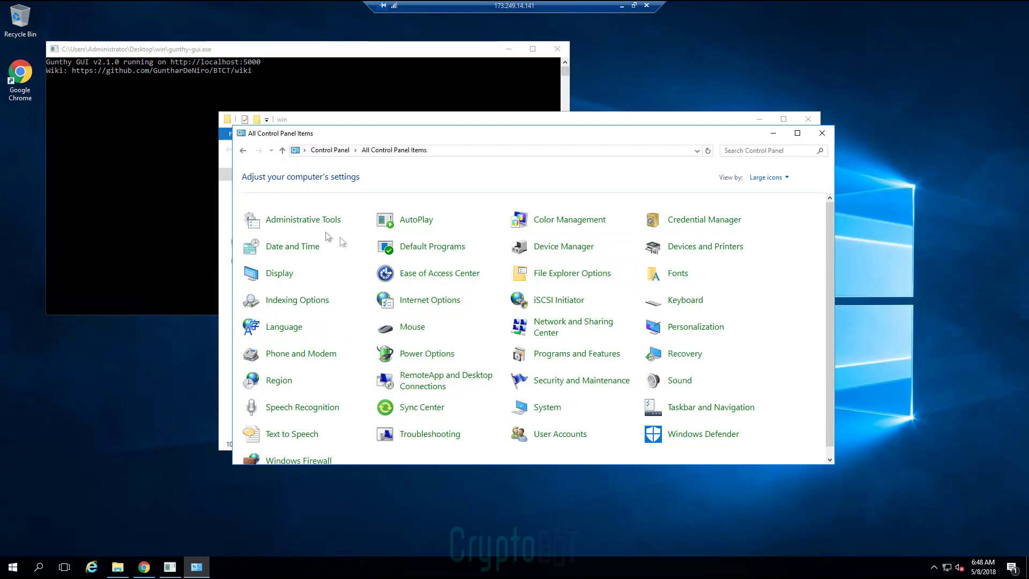
# Sync the clock with time.nist.gov in Internet Time settings, then close Control Panel.
pyautogui.click(298, 250)
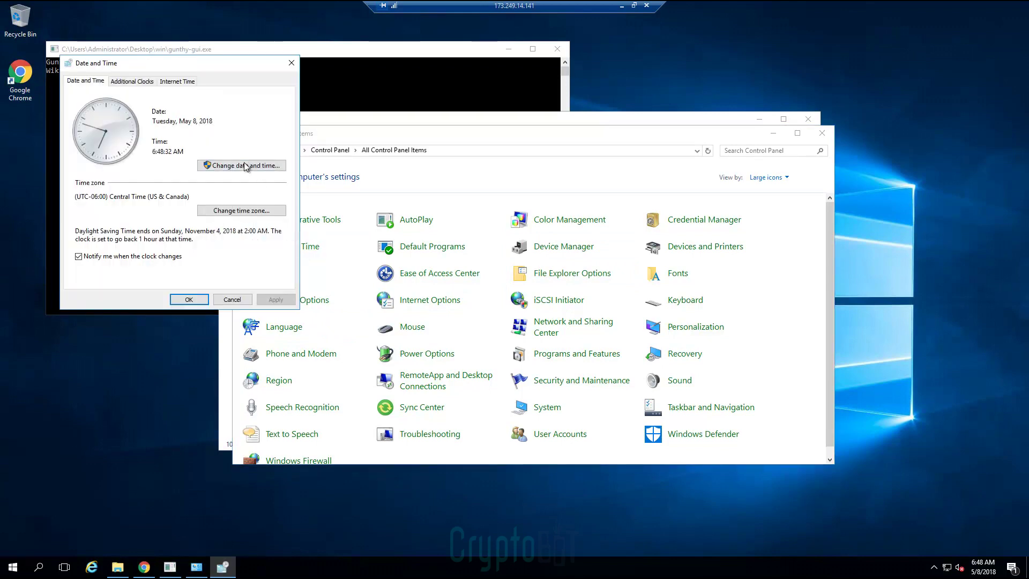
pyautogui.click(170, 82)
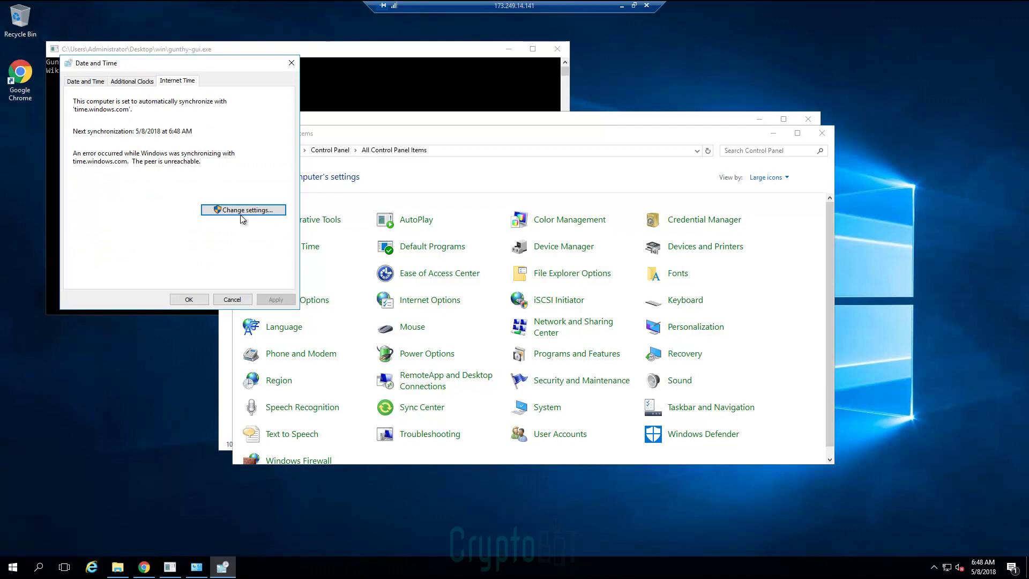
pyautogui.click(221, 210)
pyautogui.doubleClick(199, 127)
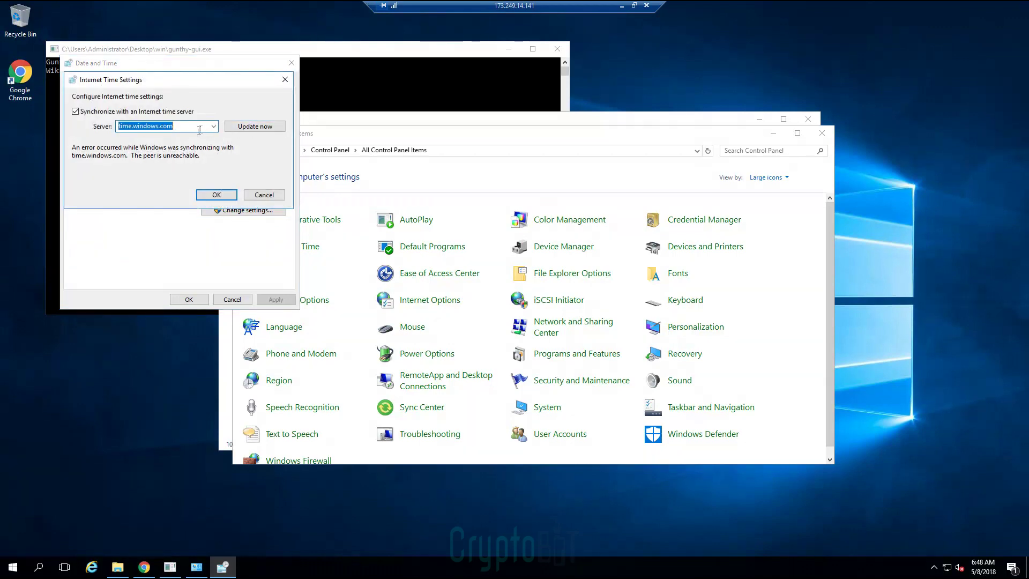
pyautogui.click(213, 126)
pyautogui.click(185, 145)
pyautogui.click(255, 126)
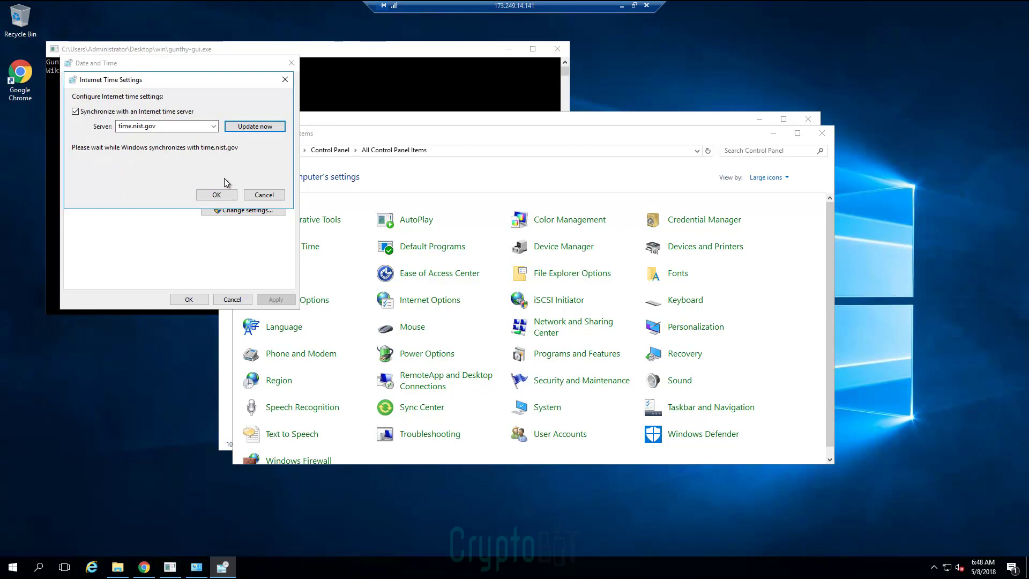
pyautogui.click(217, 194)
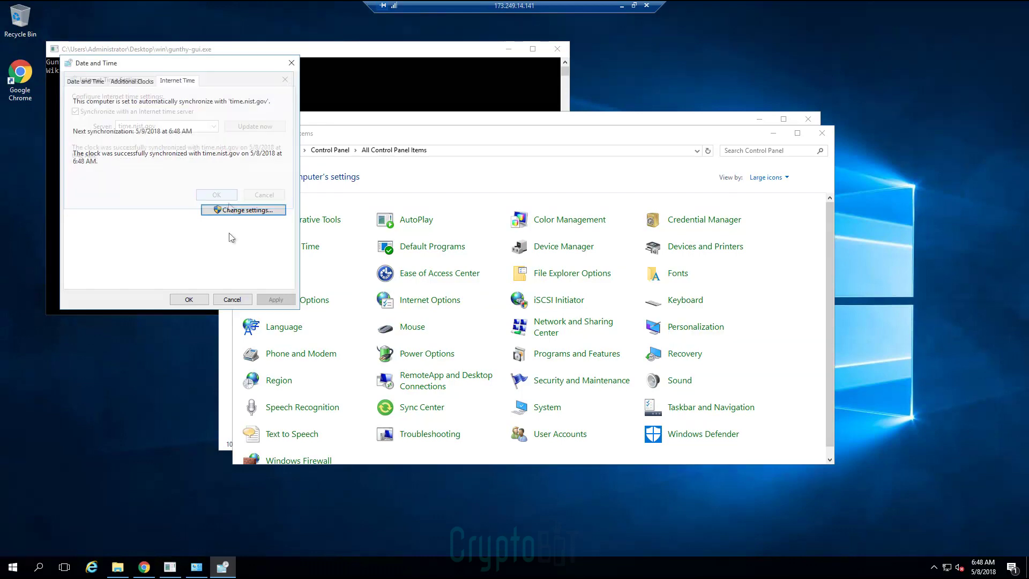
pyautogui.click(195, 300)
pyautogui.click(816, 136)
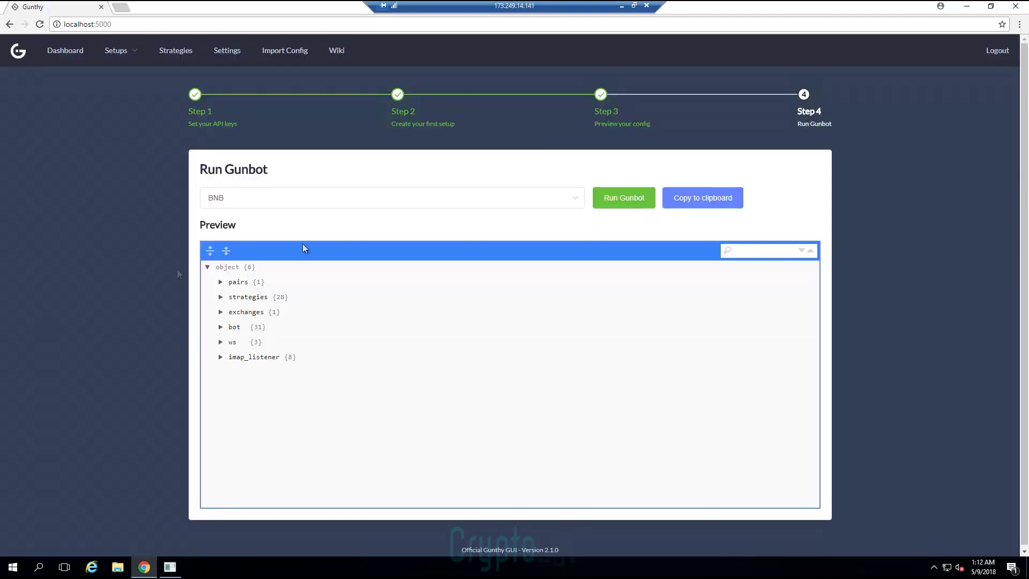
# Run Gunbot with the BNB setup and review the live chart, logs and configuration.
pyautogui.click(620, 198)
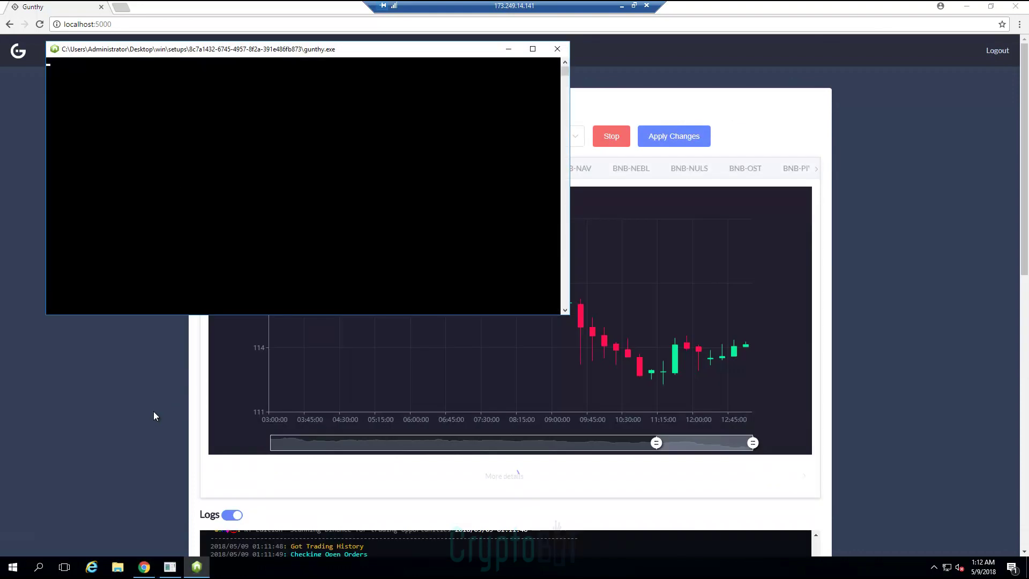
pyautogui.scroll(-7, 154, 404)
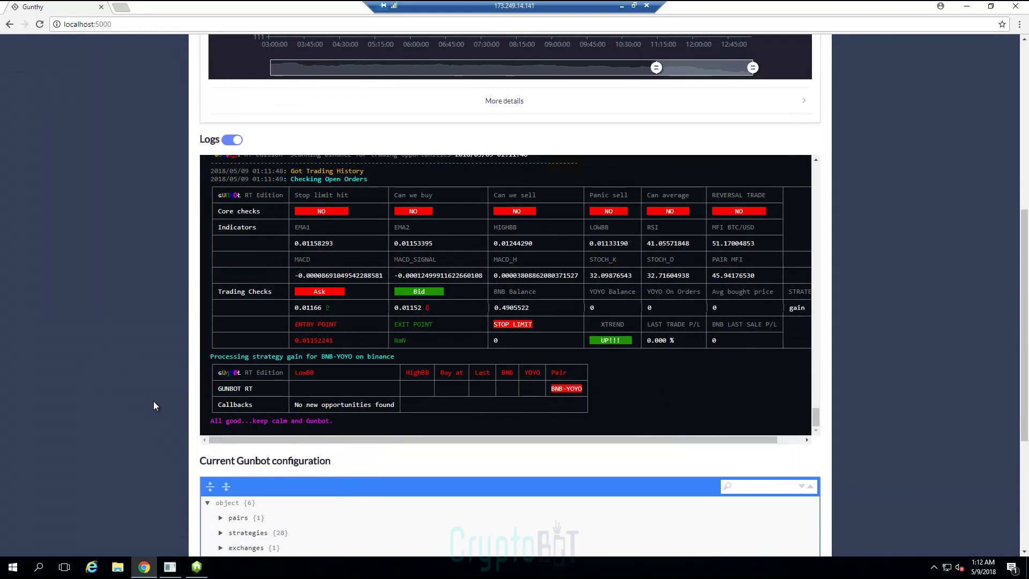
pyautogui.scroll(-5, 153, 406)
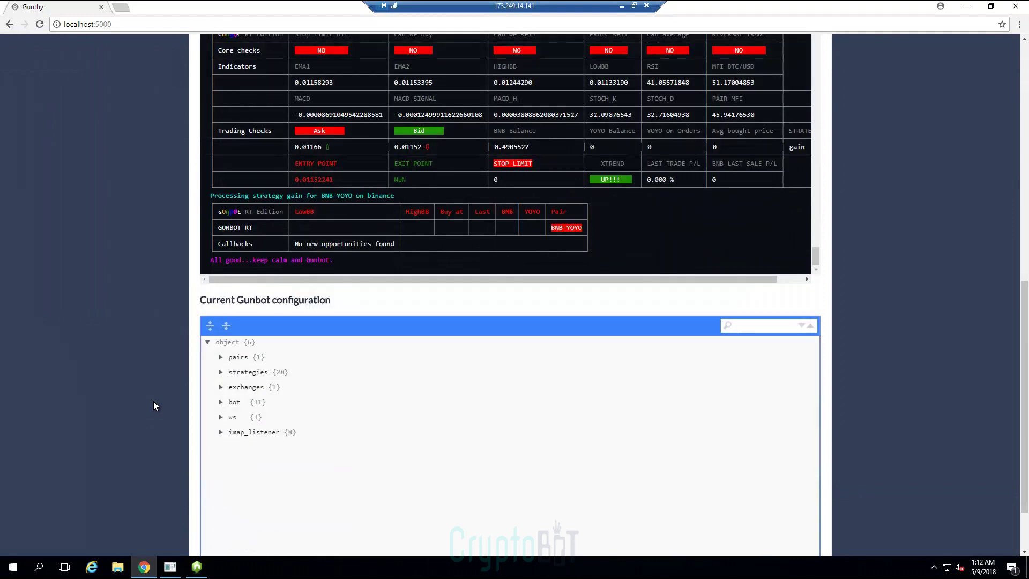
pyautogui.scroll(2, 153, 405)
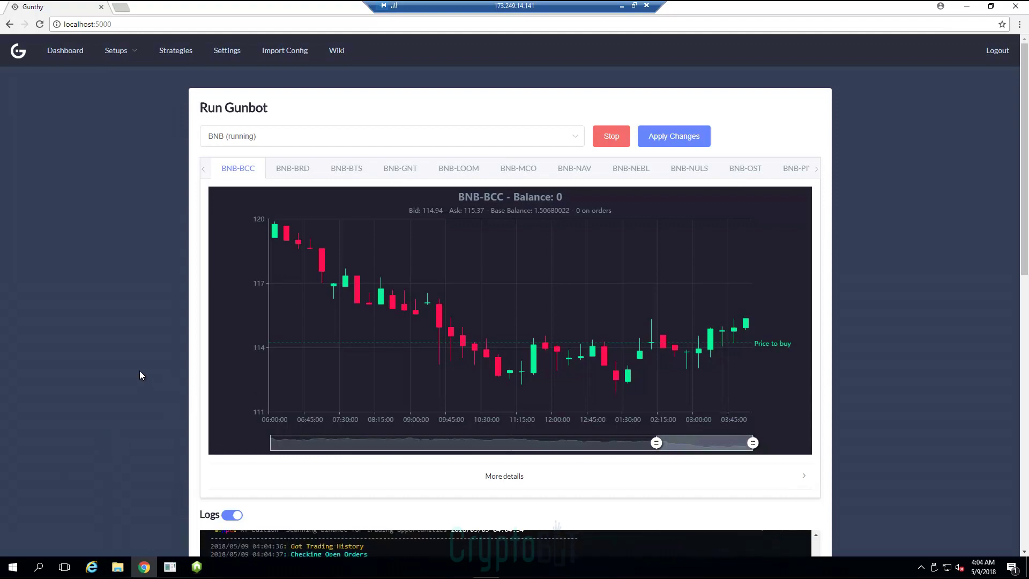
pyautogui.scroll(-9, 140, 371)
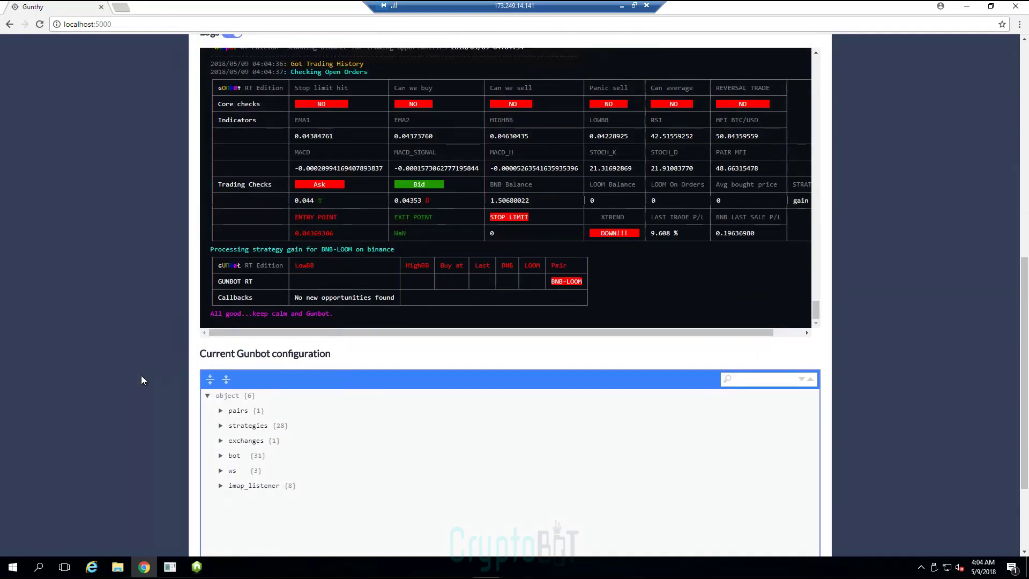
pyautogui.scroll(3, 141, 380)
pyautogui.scroll(8, 141, 380)
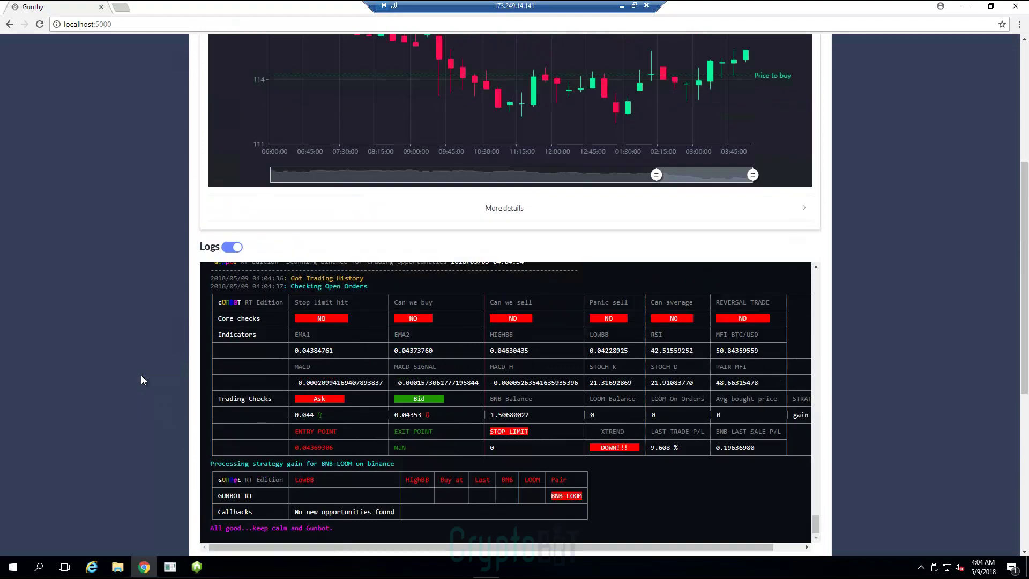